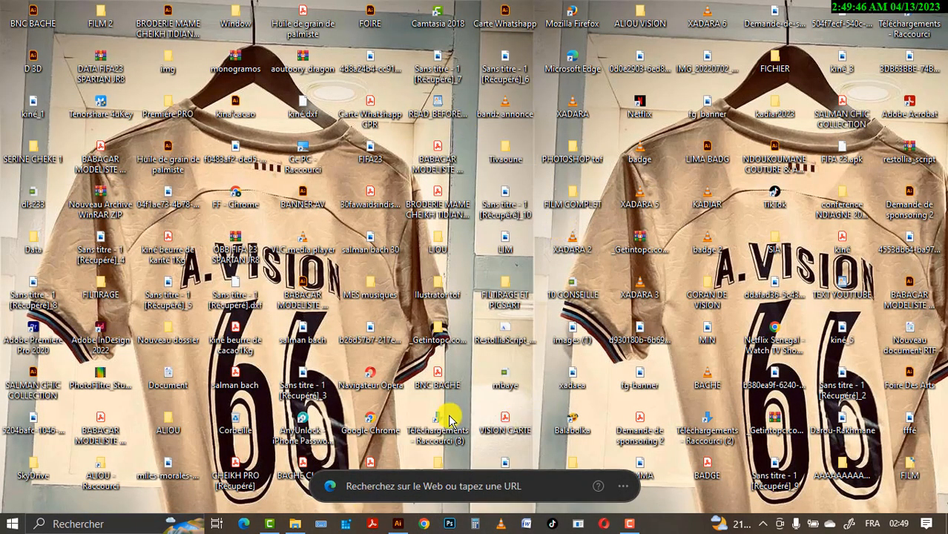
Switch to Illustrator and examine the two paintbrush images on the notebook cover
left_click(398, 523)
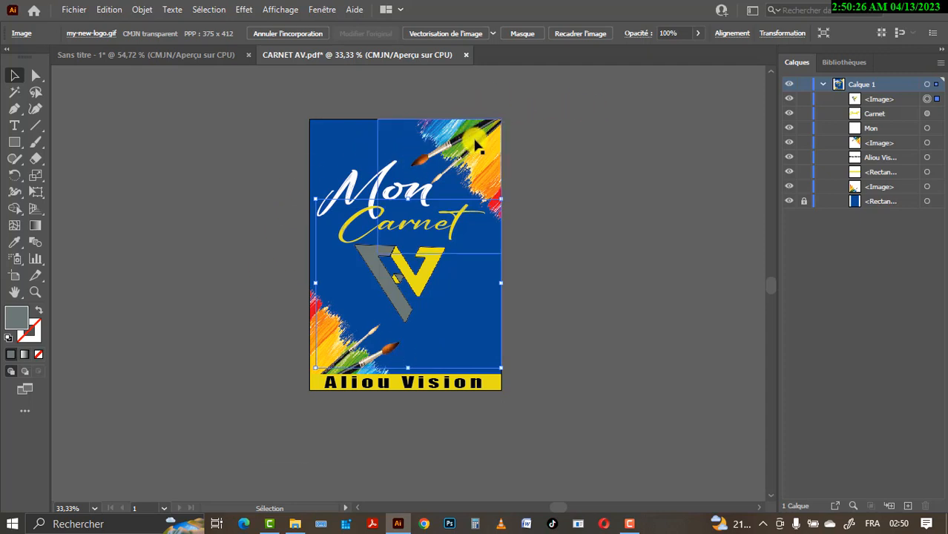
left_click(475, 145)
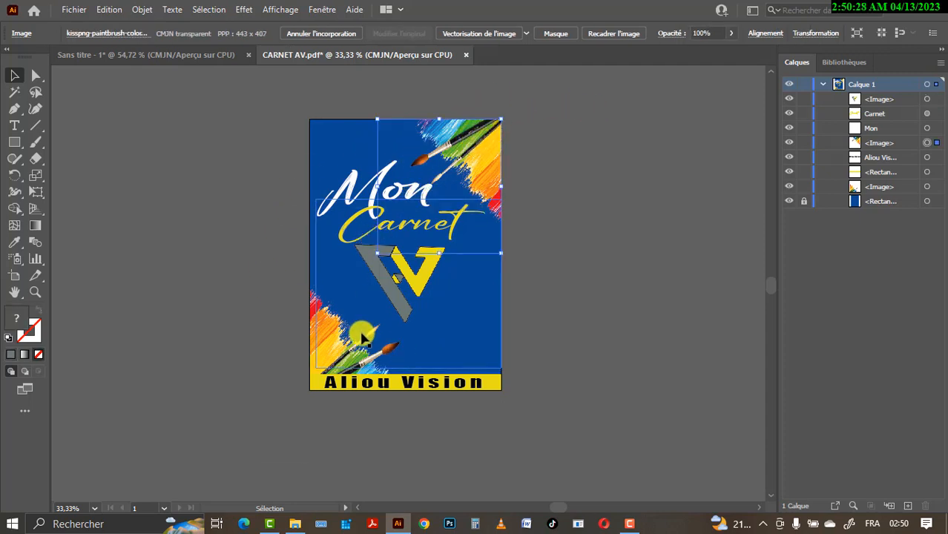
left_click(354, 351)
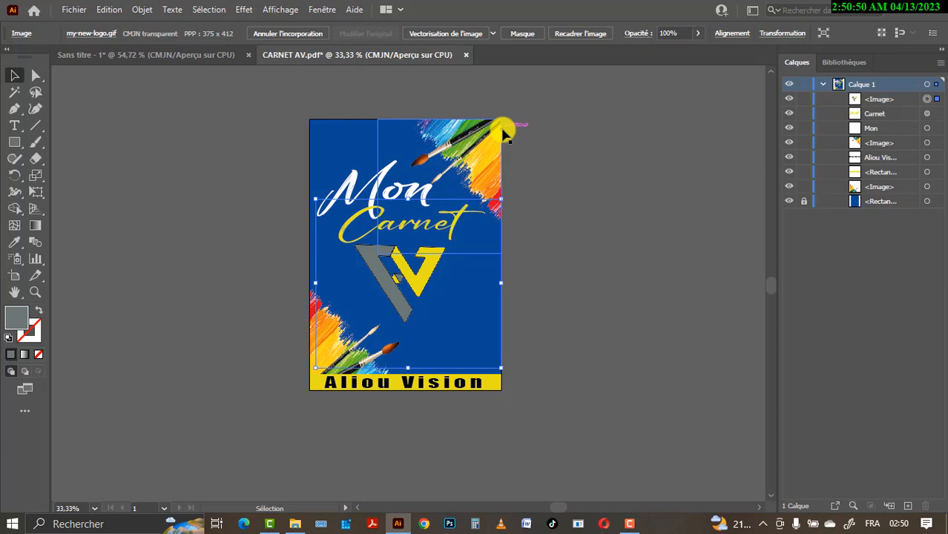
Create a new blank document from the A4 preset of the home screen
left_click(74, 9)
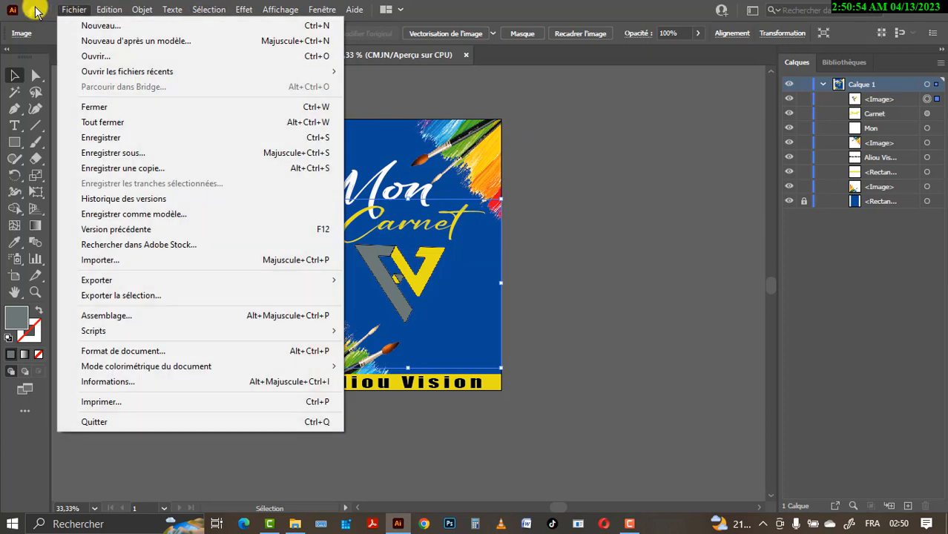
left_click(35, 11)
left_click(35, 10)
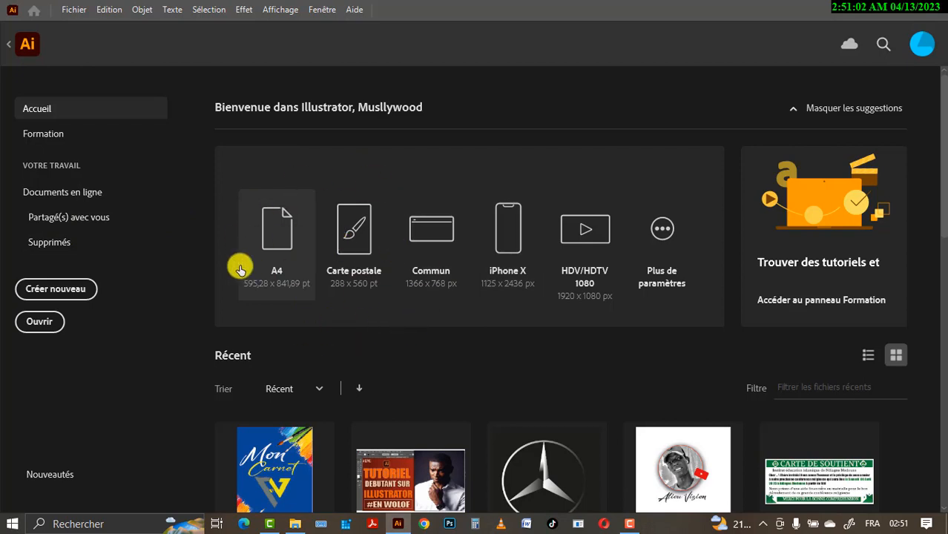
left_click(282, 242)
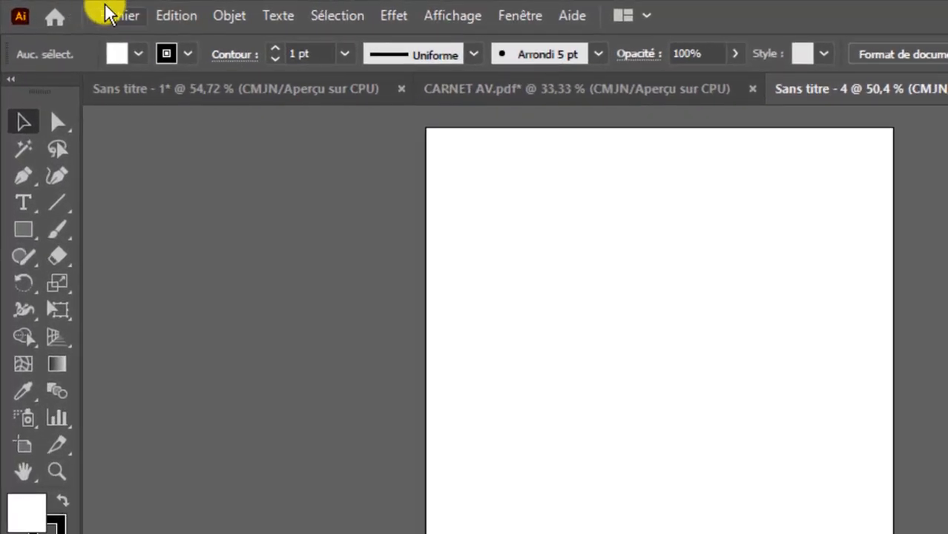
Import the vision-newsss-logo.gif image and place it on the blank A4 page
left_click(69, 8)
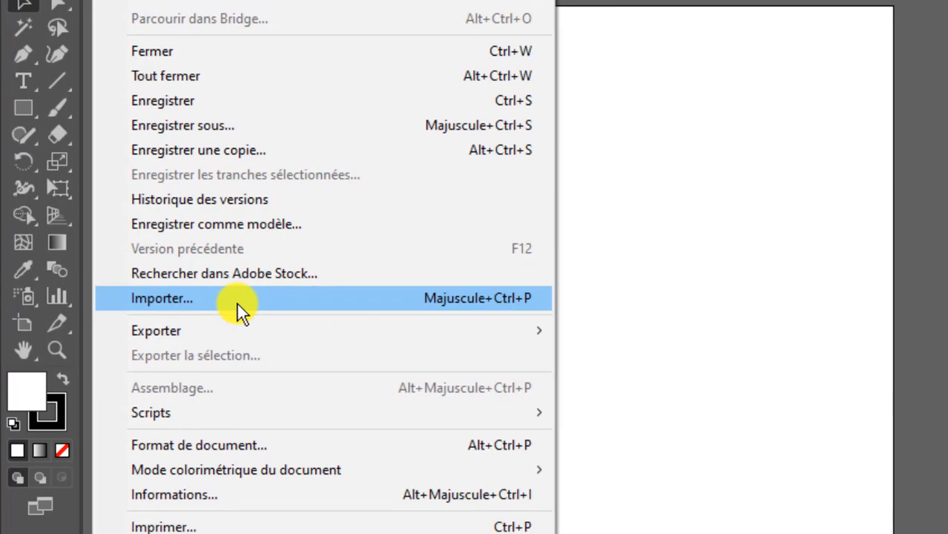
left_click(223, 298)
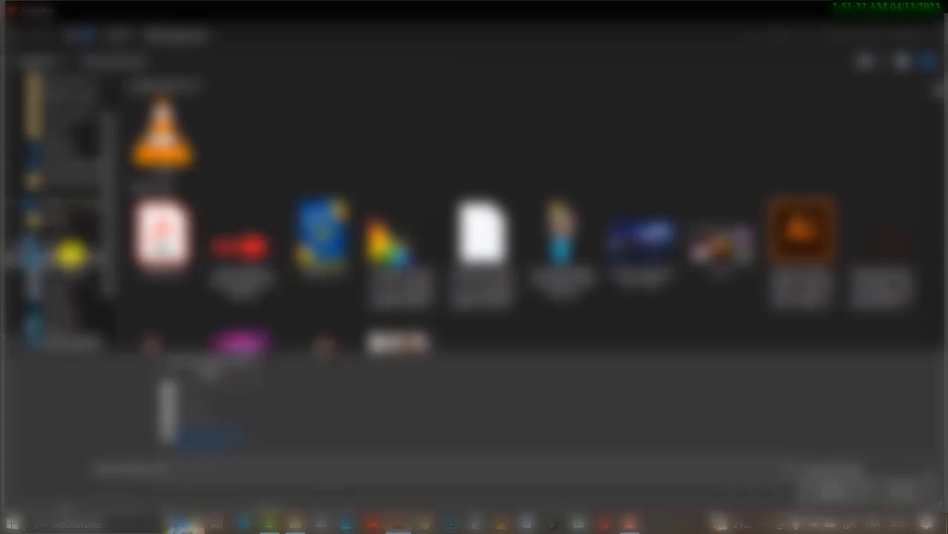
left_click(70, 255)
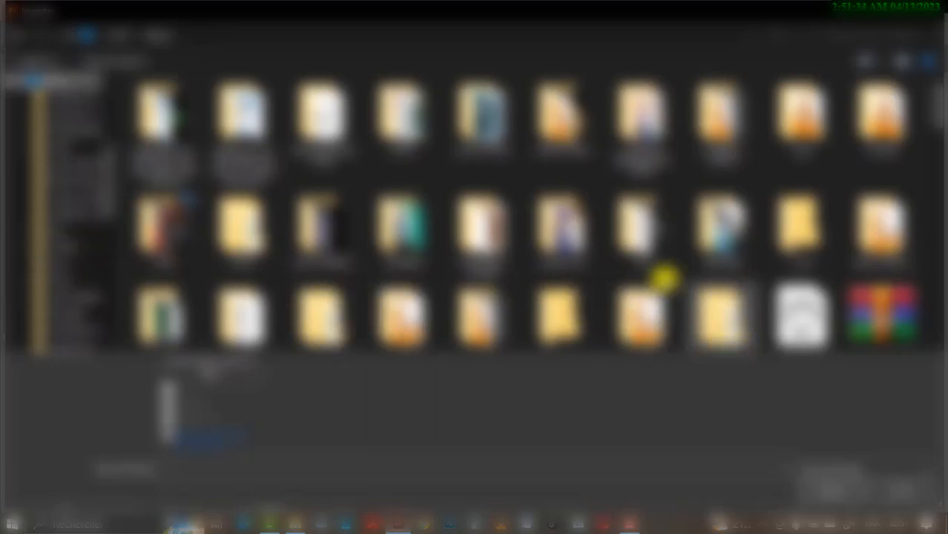
double_click(561, 229)
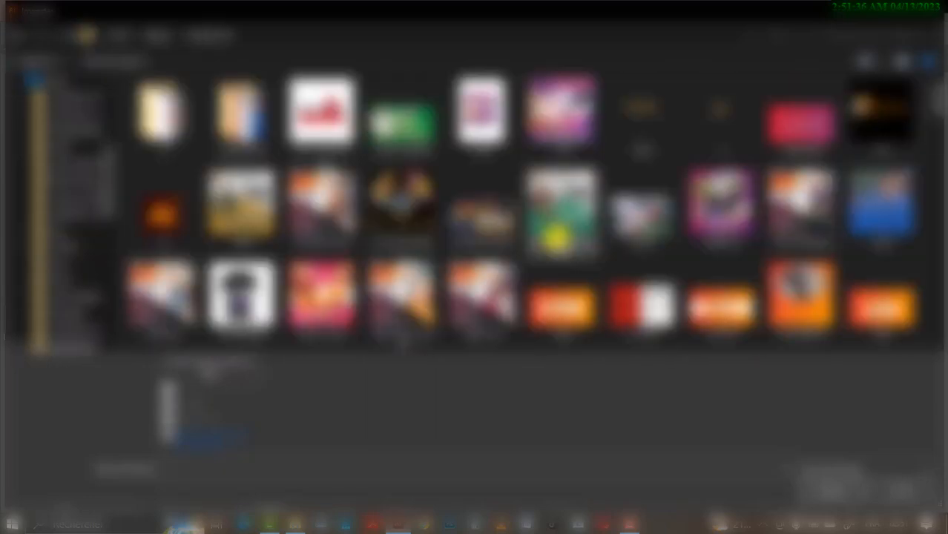
scroll(942, 210, "down", 15)
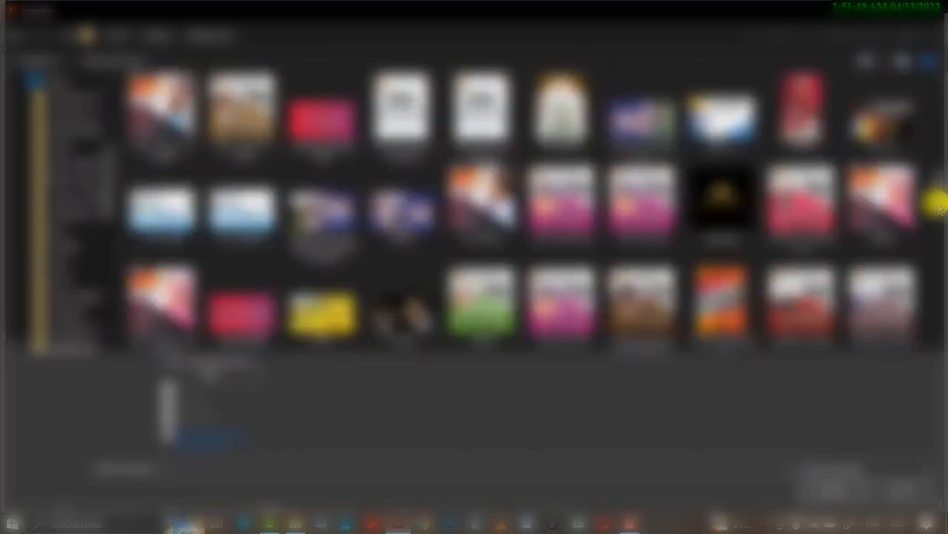
scroll(937, 210, "down", 10)
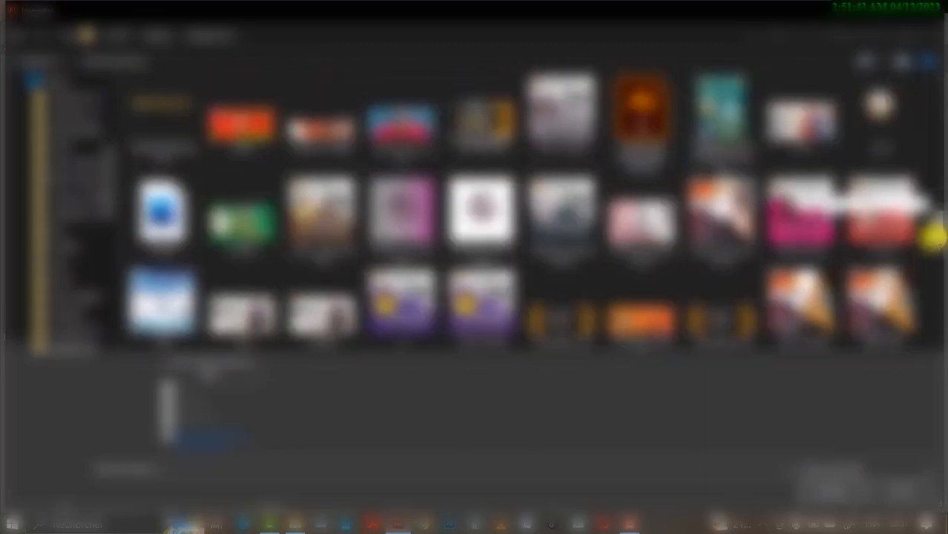
scroll(931, 256, "down", 10)
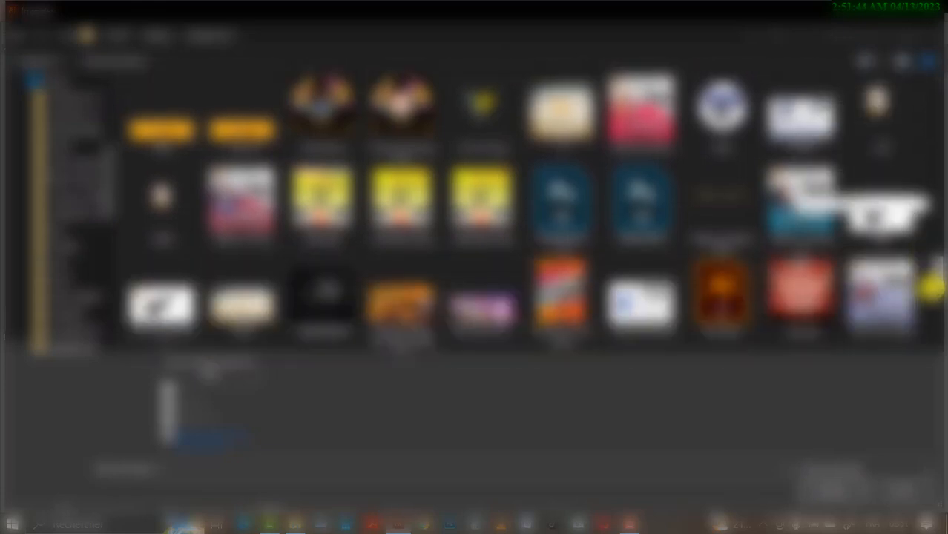
scroll(930, 310, "down", 6)
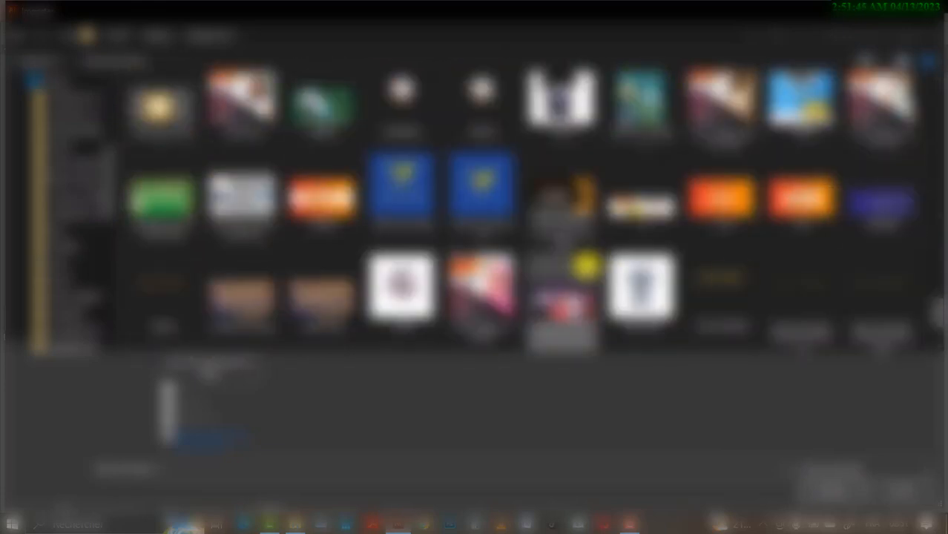
left_click(489, 208)
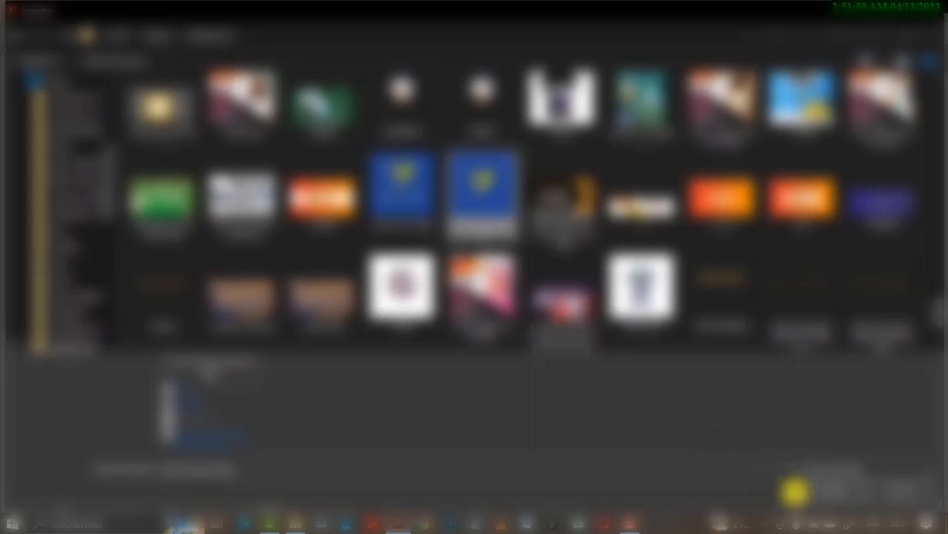
left_click(814, 490)
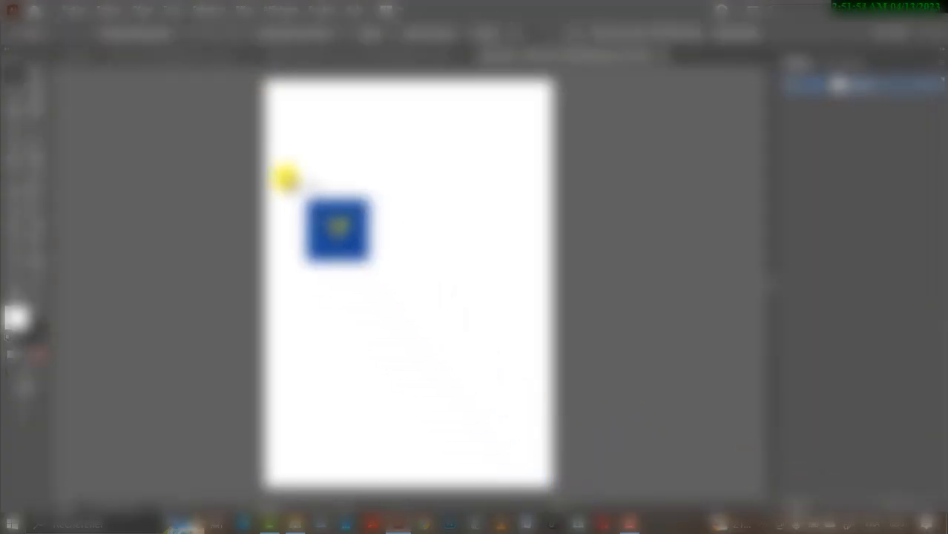
left_click(287, 178)
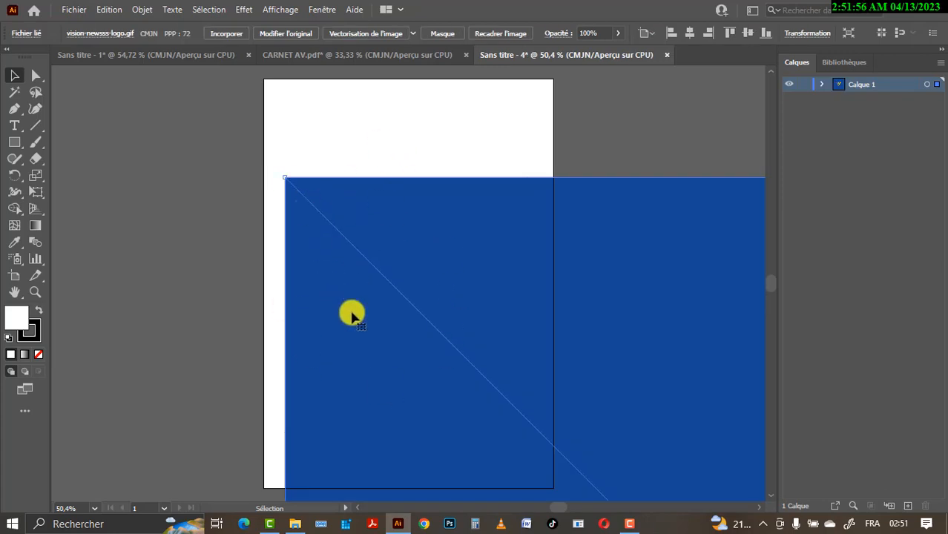
Scale the placed blue logo image down proportionally until it is narrower than the page, and leave it outside the artboard's left edge
left_click_drag(414, 312, 334, 214)
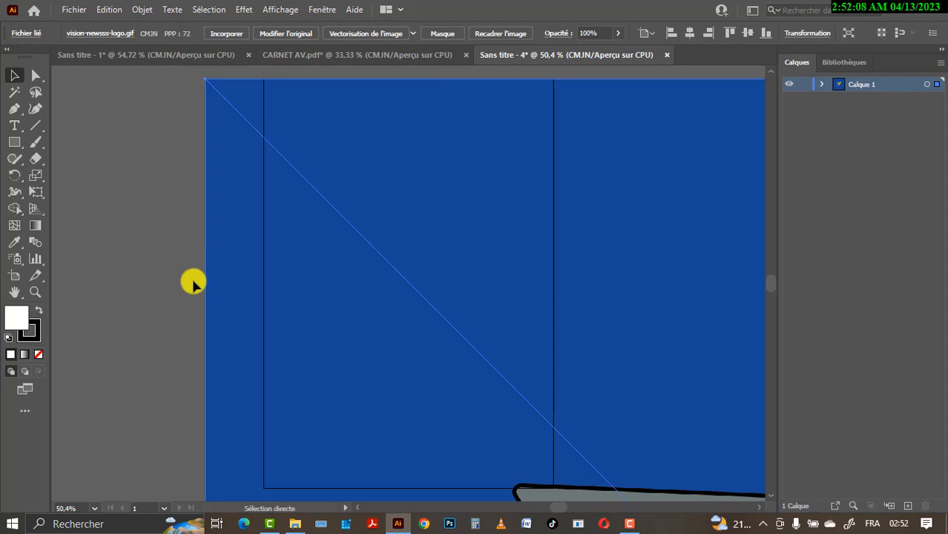
key("ctrl+minus")
key("ctrl+minus")
key("ctrl+minus")
key("ctrl+minus")
key("ctrl+minus")
key("ctrl+minus")
key("ctrl+minus")
key("ctrl+minus")
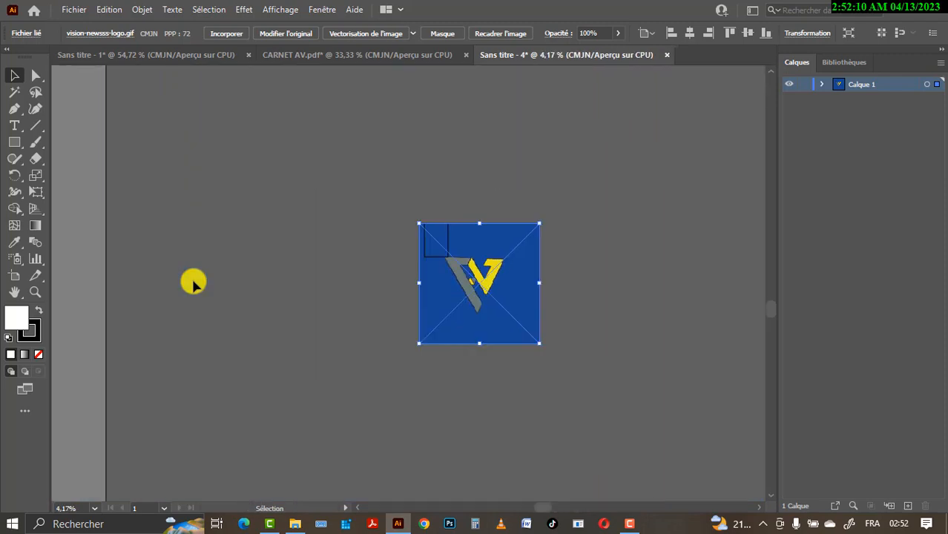
left_click_drag(543, 348, 443, 286)
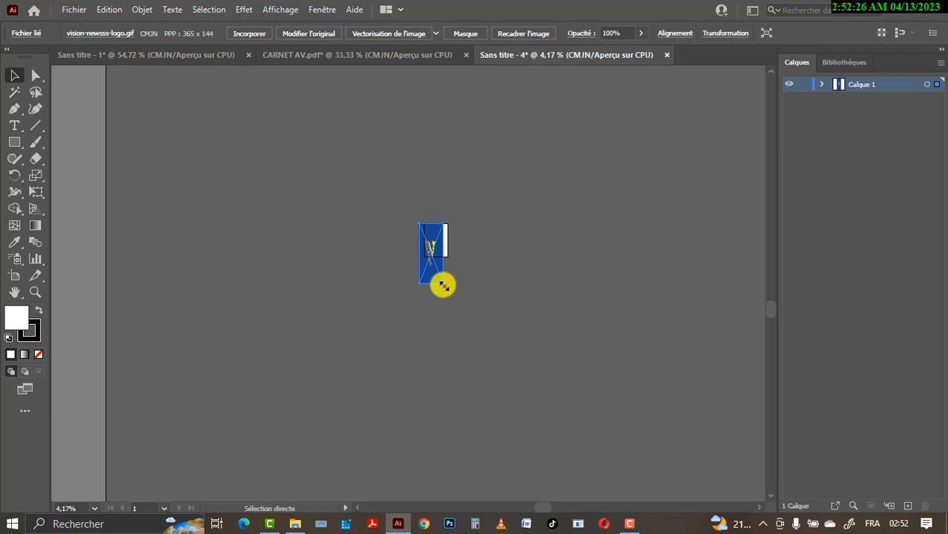
left_click(443, 285)
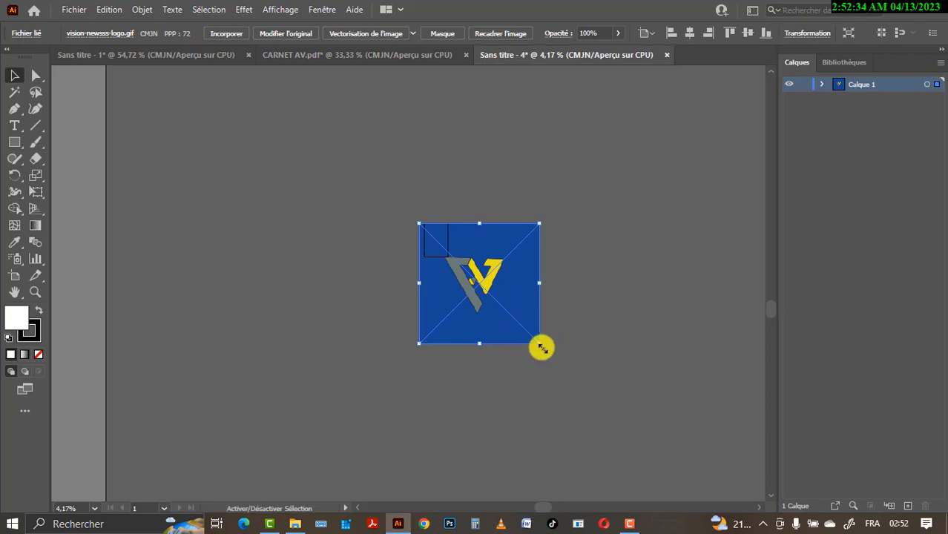
left_click_drag(540, 343, 409, 235)
left_click(219, 161)
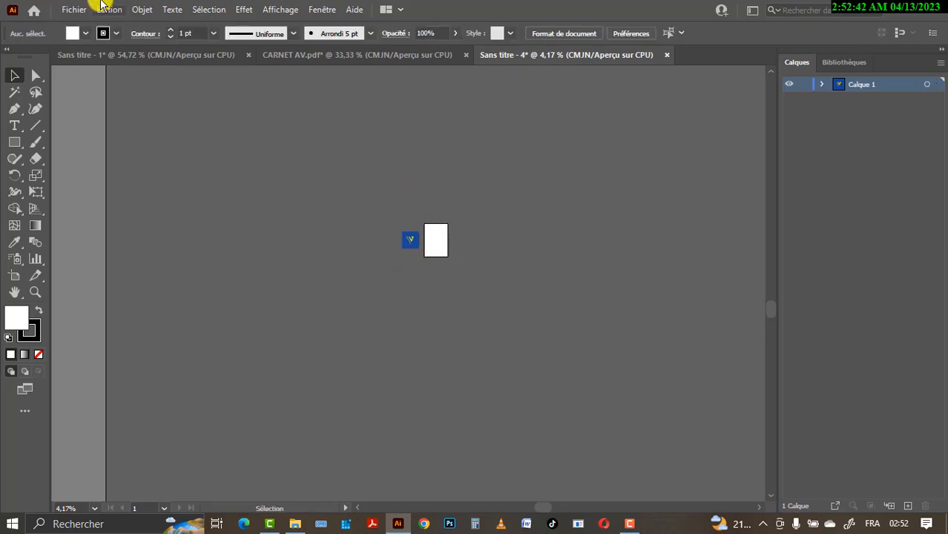
left_click(74, 9)
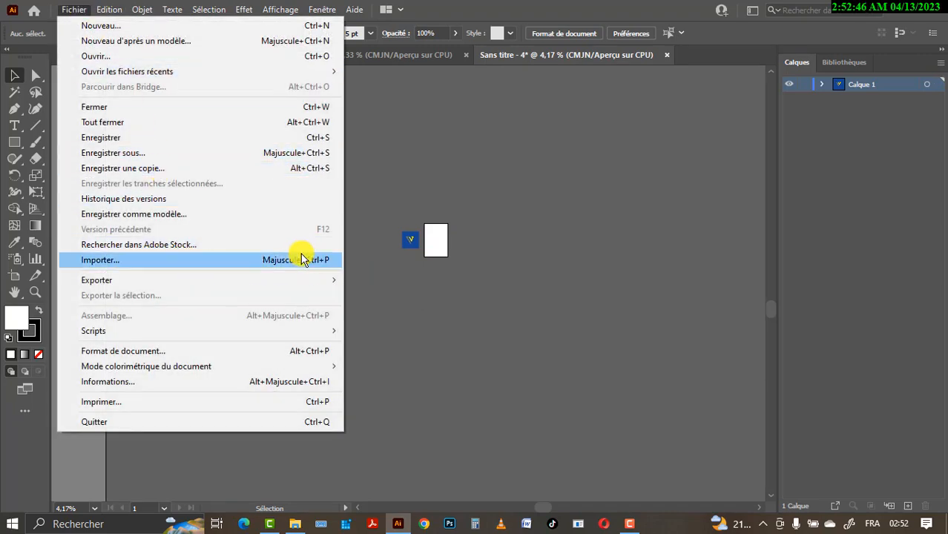
left_click(430, 282)
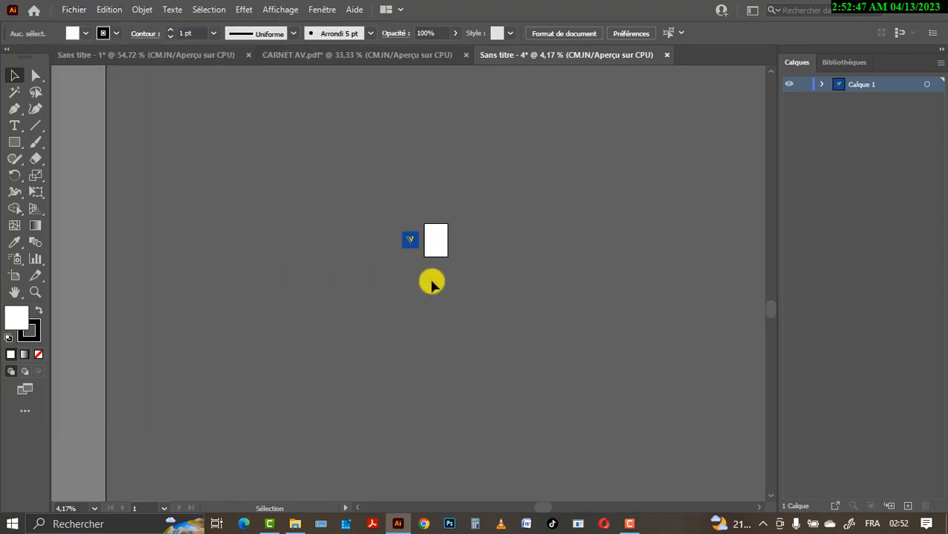
Copy the transparent my-new-logo.gif logo from CARNET AV.pdf and paste it into the Sans titre - 4 document
left_click(366, 58)
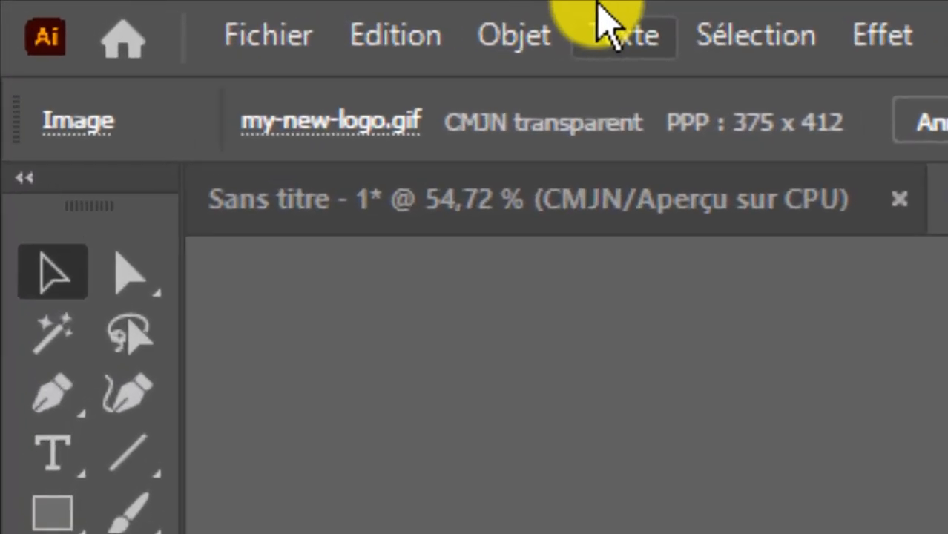
left_click(267, 35)
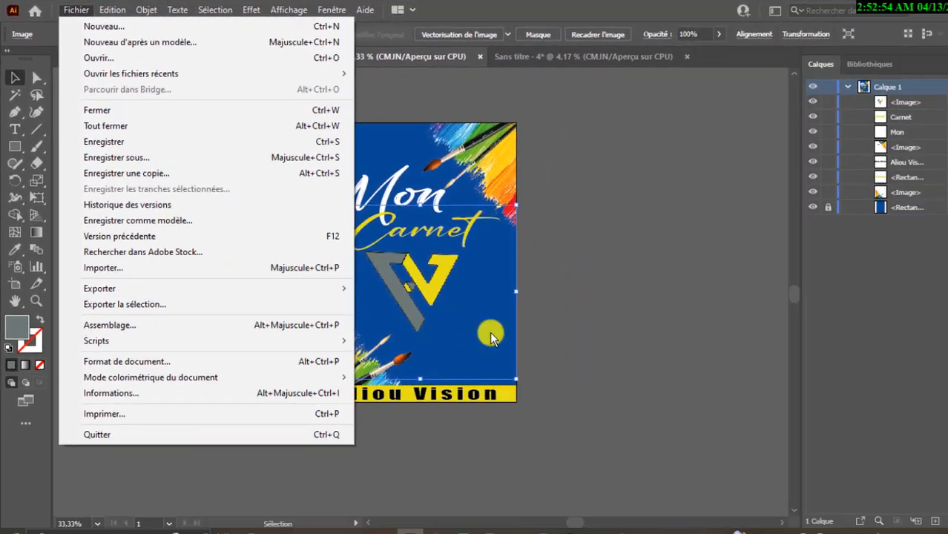
left_click(604, 303)
left_click(508, 274)
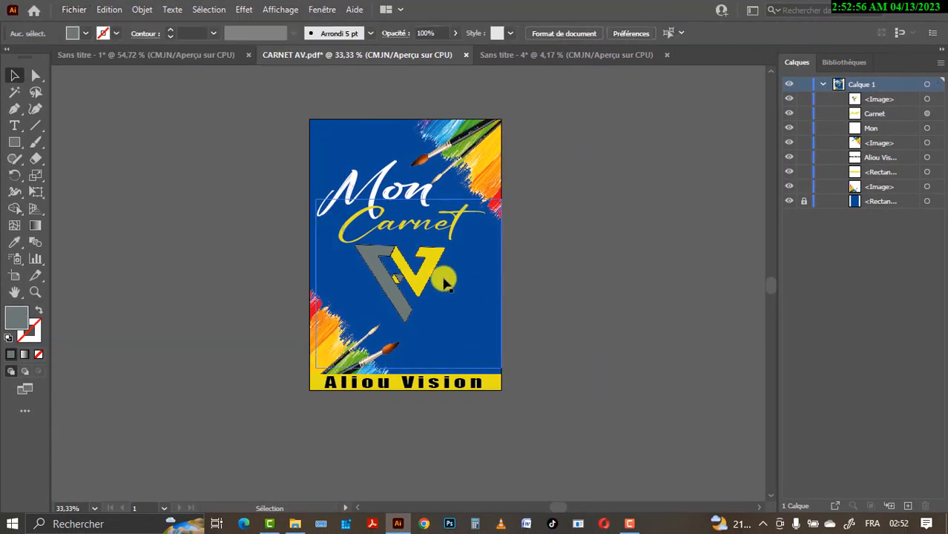
left_click(414, 277)
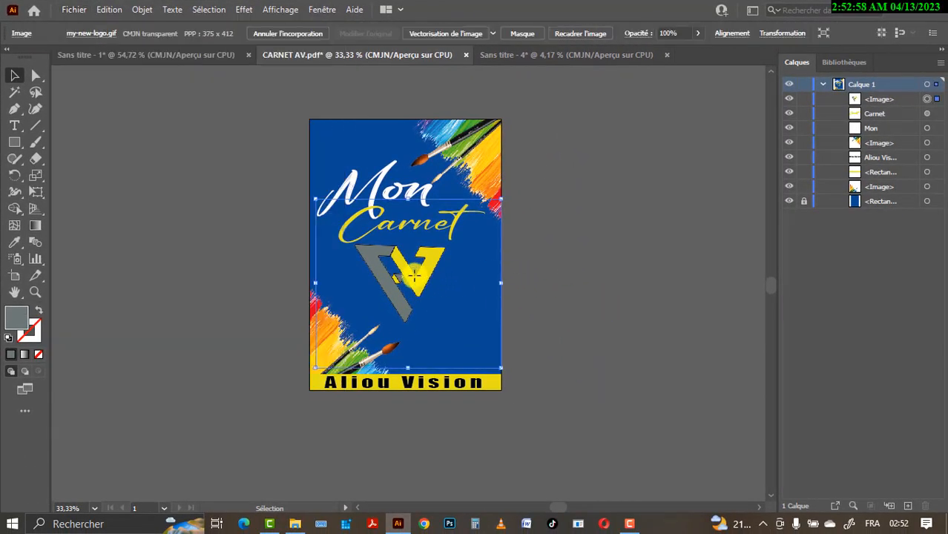
left_click(542, 56)
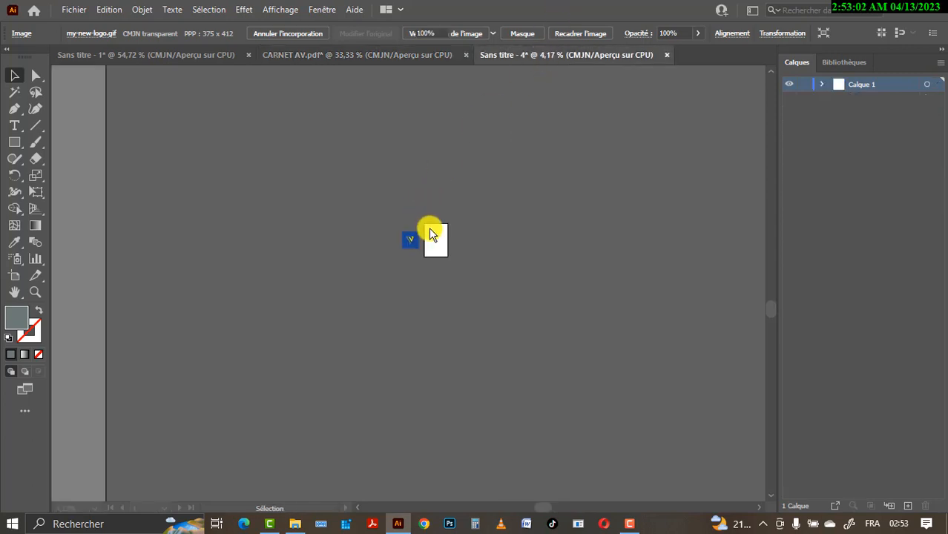
key("ctrl+v")
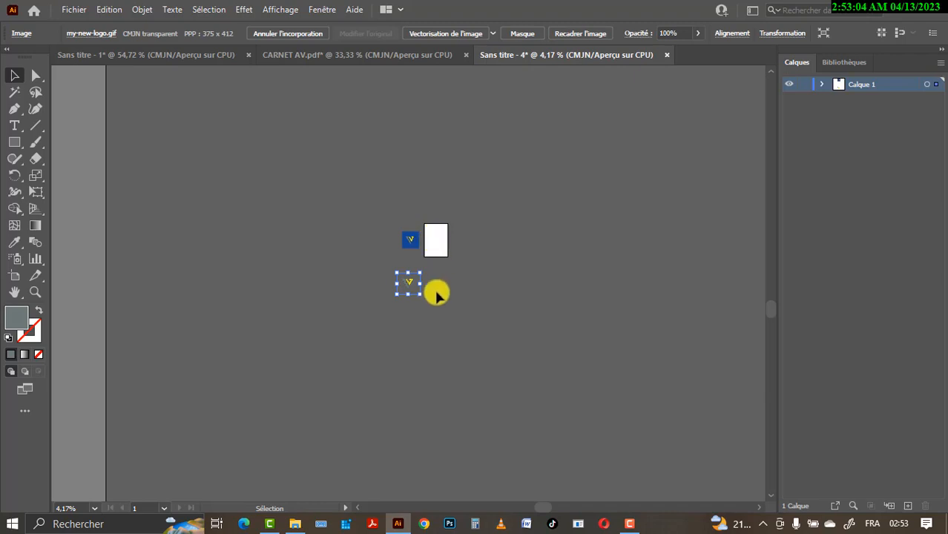
Move the pasted transparent logo outside the artboard, beside the page's right edge and opposite the blue logo image
left_click_drag(415, 278, 435, 249)
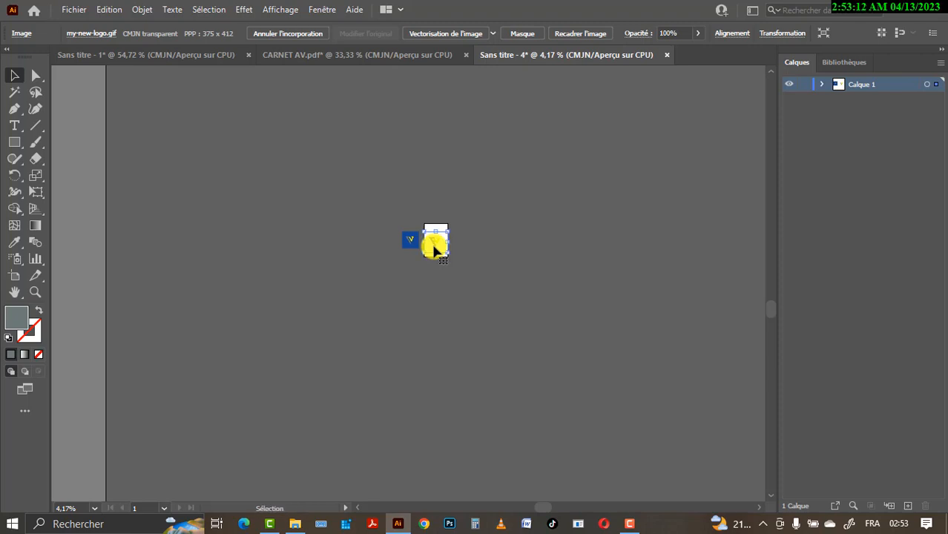
scroll(435, 249, "up", 4)
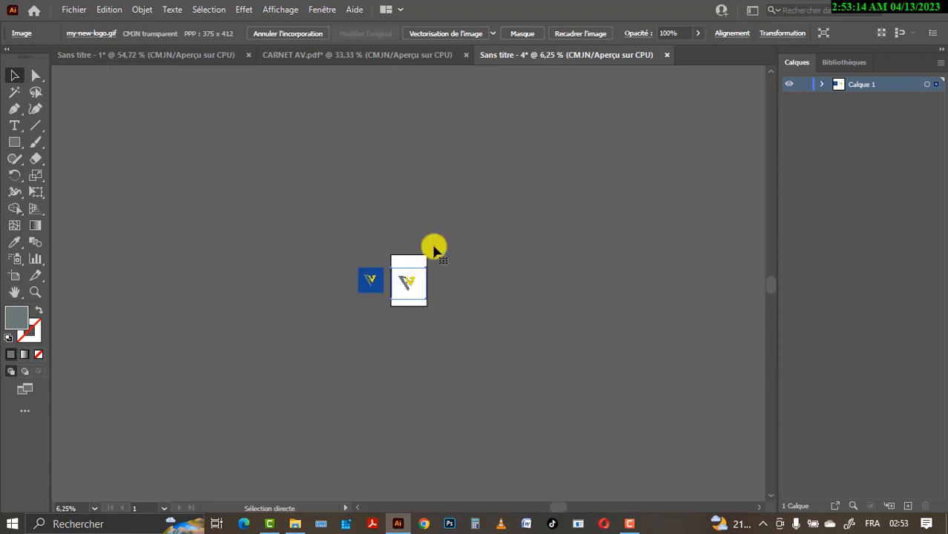
scroll(431, 248, "down", 1)
scroll(435, 250, "down", 1)
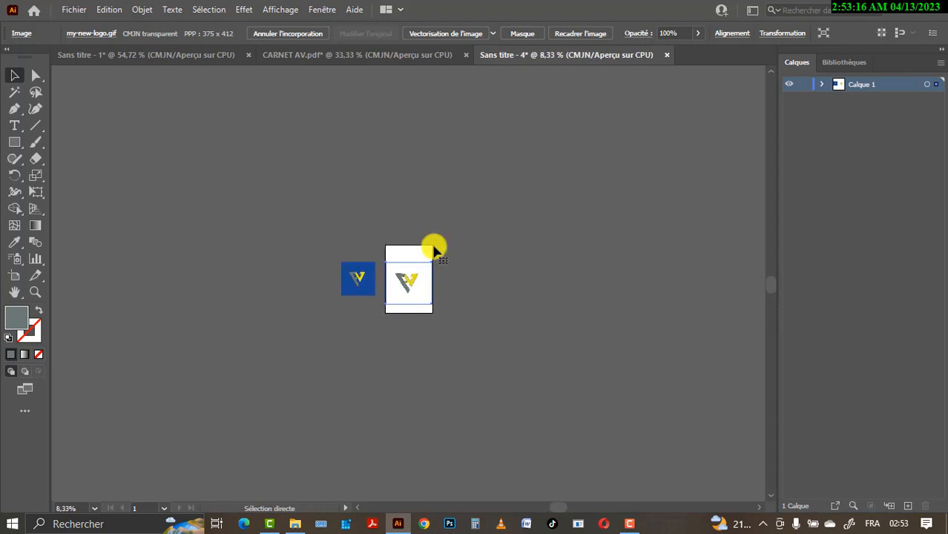
scroll(435, 251, "up", 4)
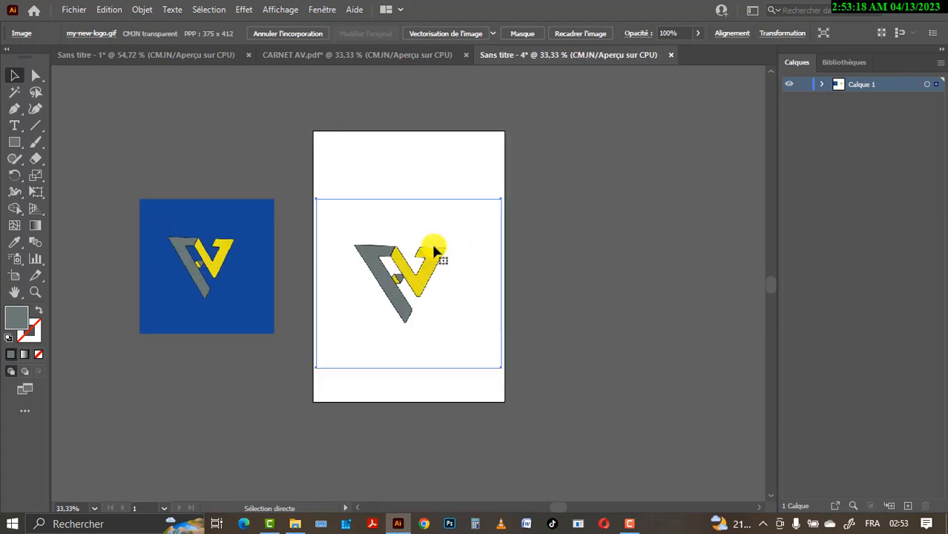
left_click_drag(435, 264, 657, 223)
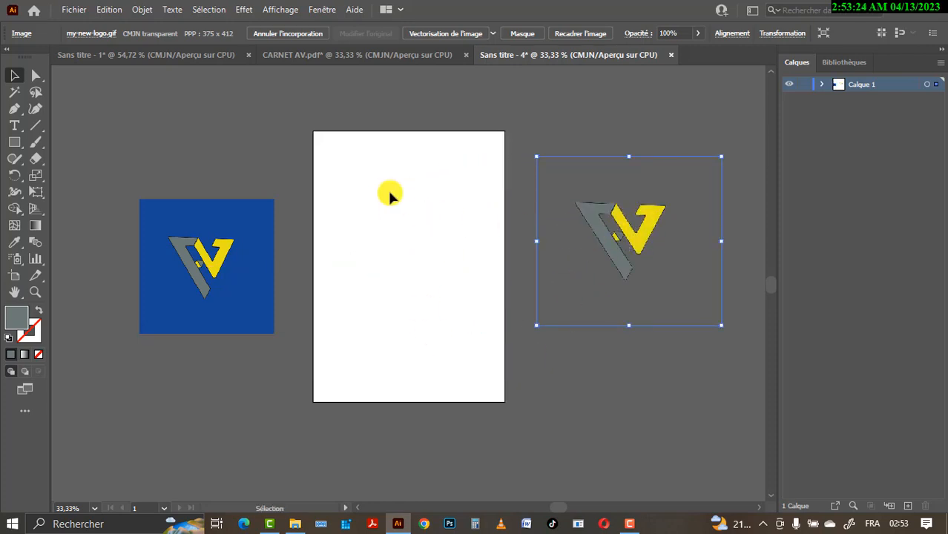
Copy the top-right paintbrush image from CARNET AV.pdf, paste it into Sans titre - 4, and place it outside the artboard above the blue logo
left_click(378, 55)
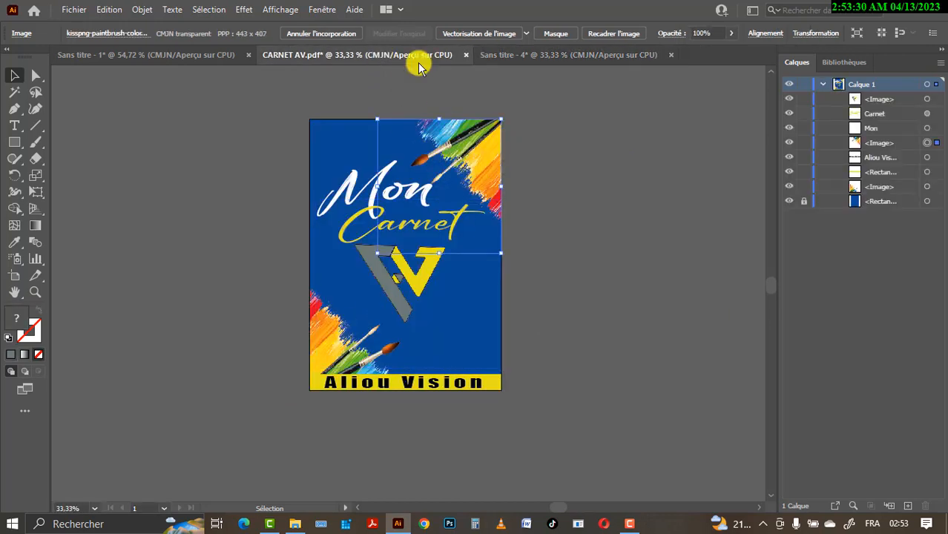
left_click(501, 56)
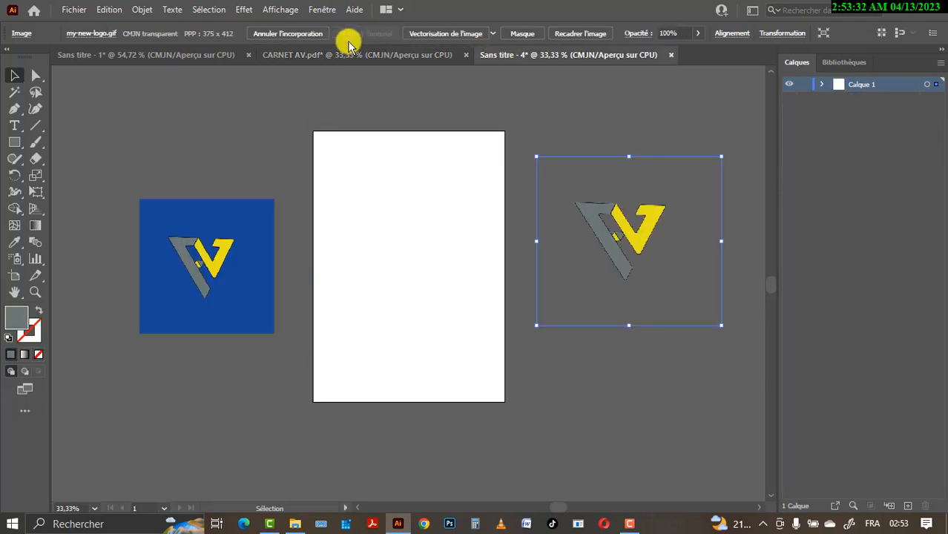
left_click(73, 10)
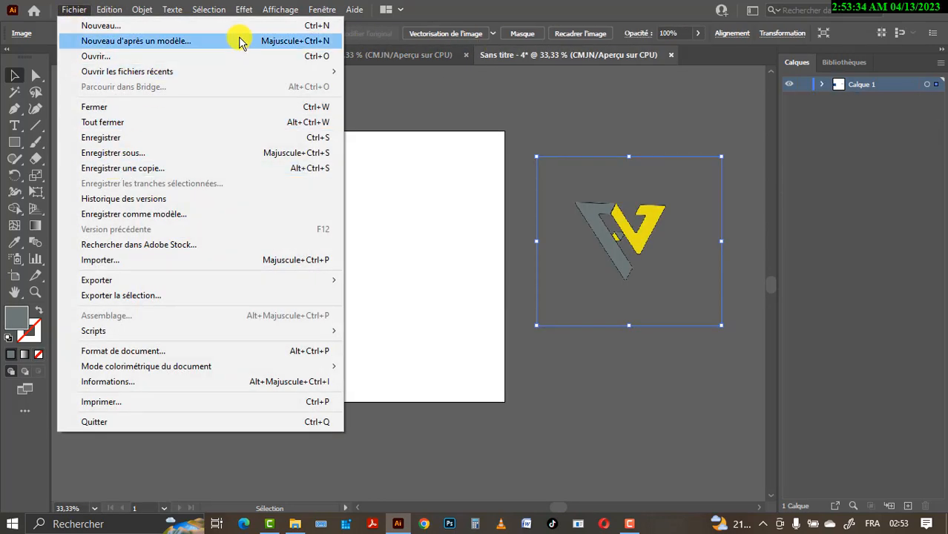
left_click(375, 59)
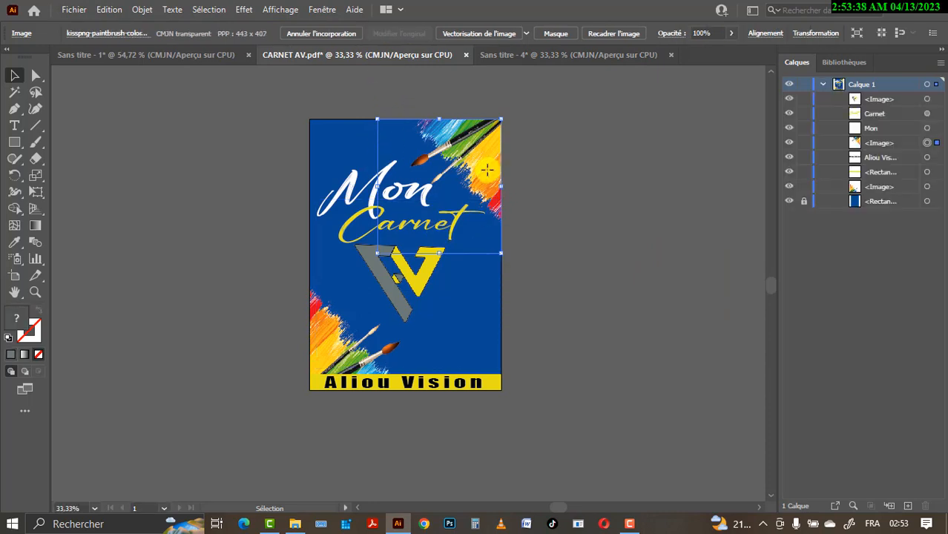
left_click(574, 58)
key("ctrl+v")
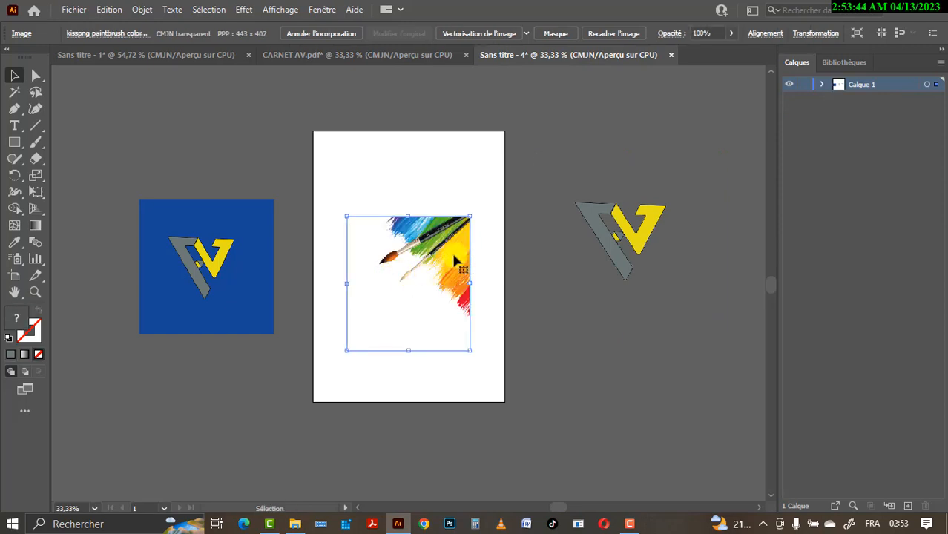
mouse_move(456, 261)
left_mouse_down()
mouse_move(286, 186)
mouse_move(243, 138)
mouse_move(249, 144)
left_mouse_up()
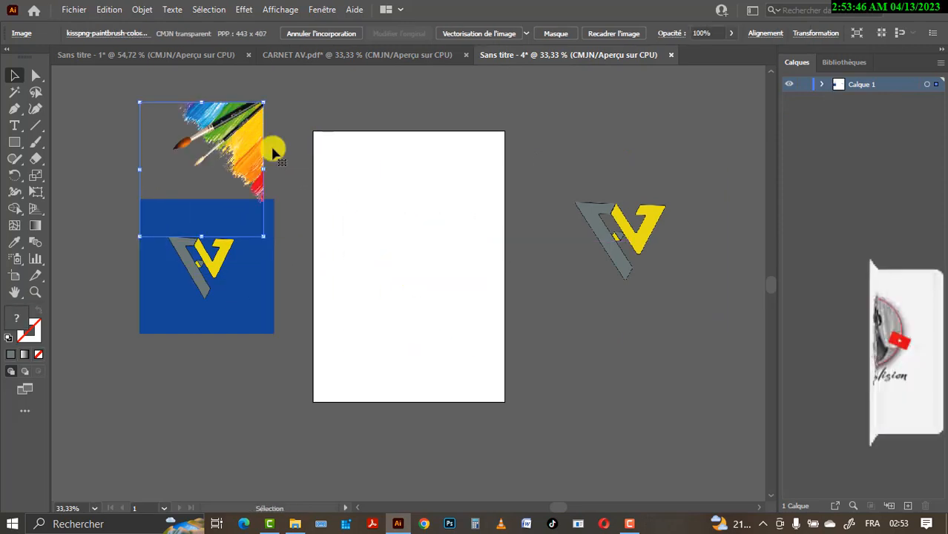
left_click(403, 60)
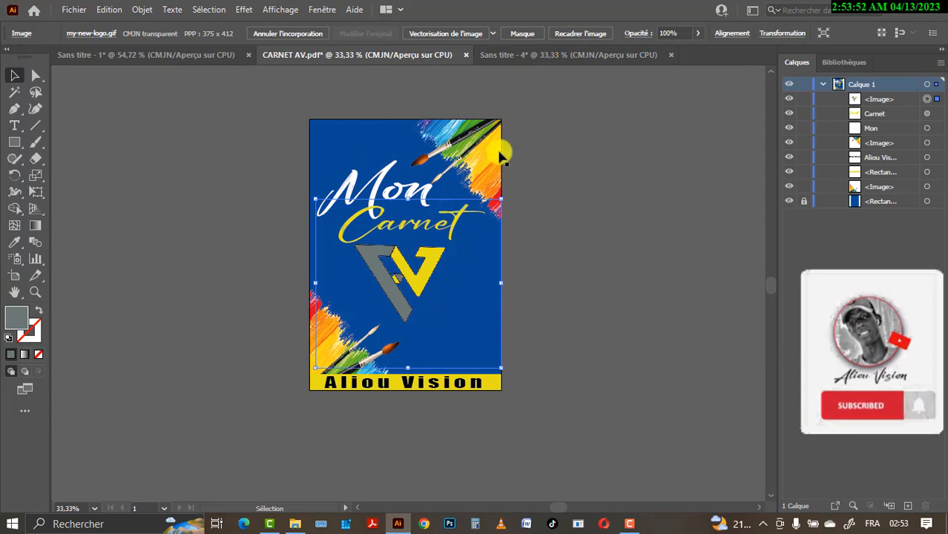
left_click(548, 54)
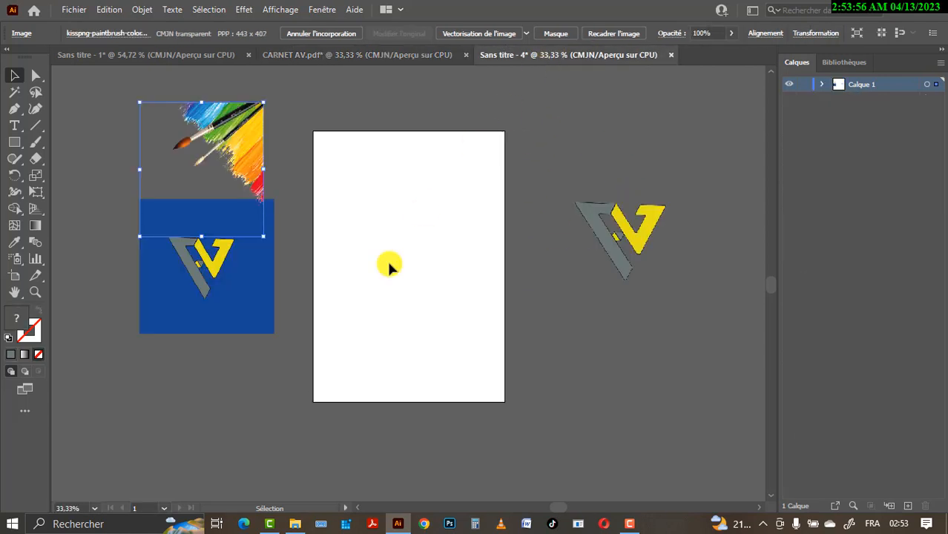
Draw a rectangle that covers the whole A4 artboard from its upper-left to its lower-right corner
key("m")
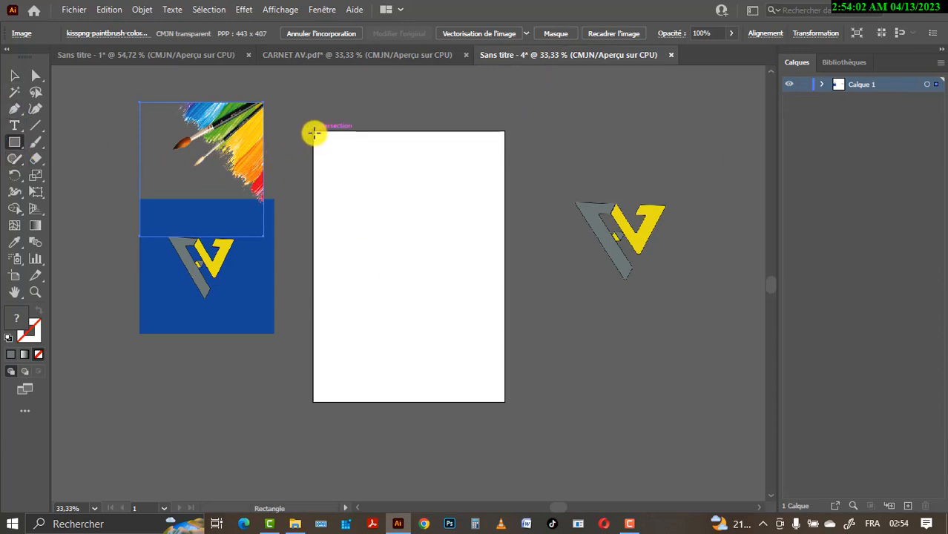
left_click_drag(315, 132, 505, 401)
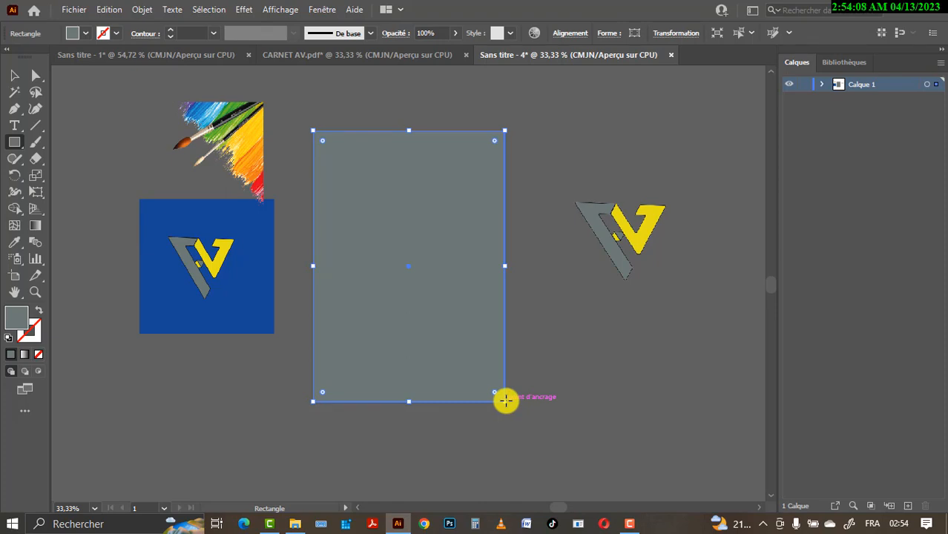
key("v")
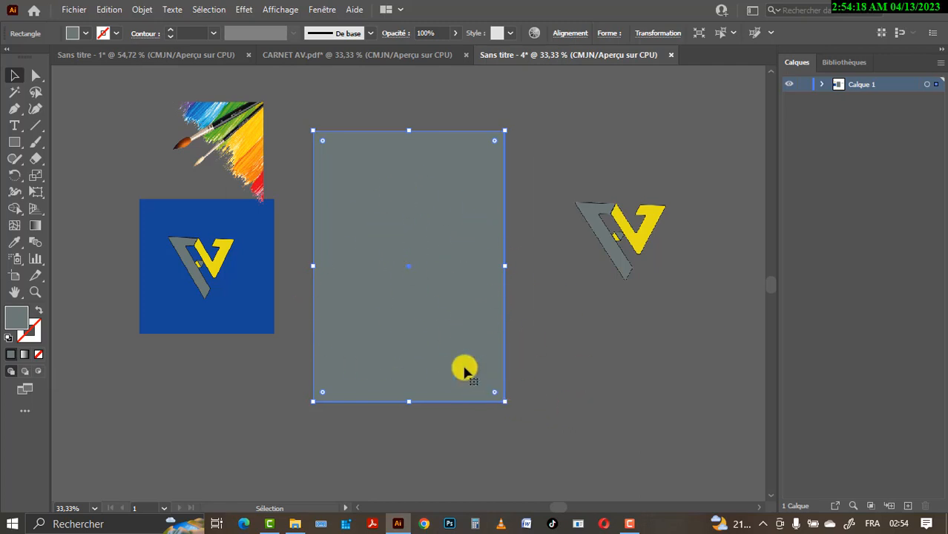
left_click(572, 386)
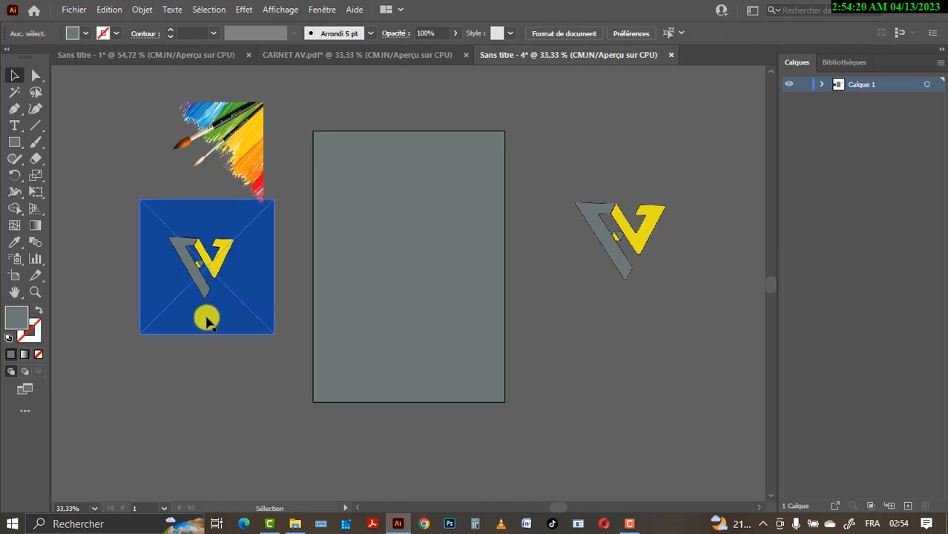
Fill the page-sized rectangle with the blue sampled by Eyedropper from the logo image's background
left_click(403, 340)
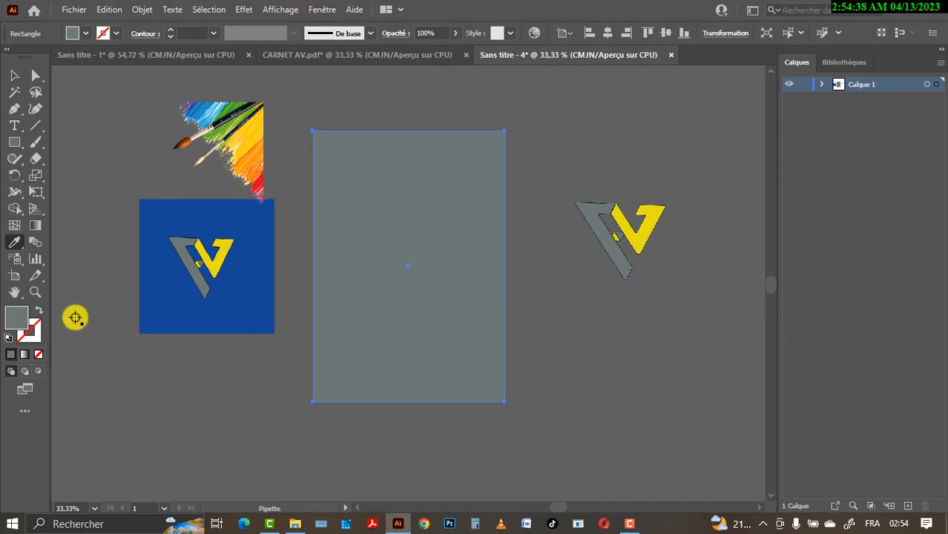
left_click(230, 318)
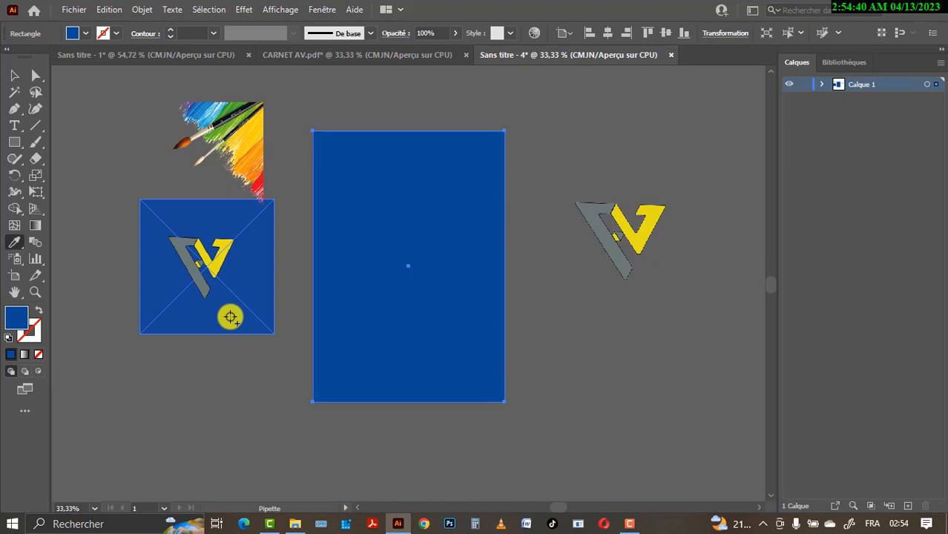
key("v")
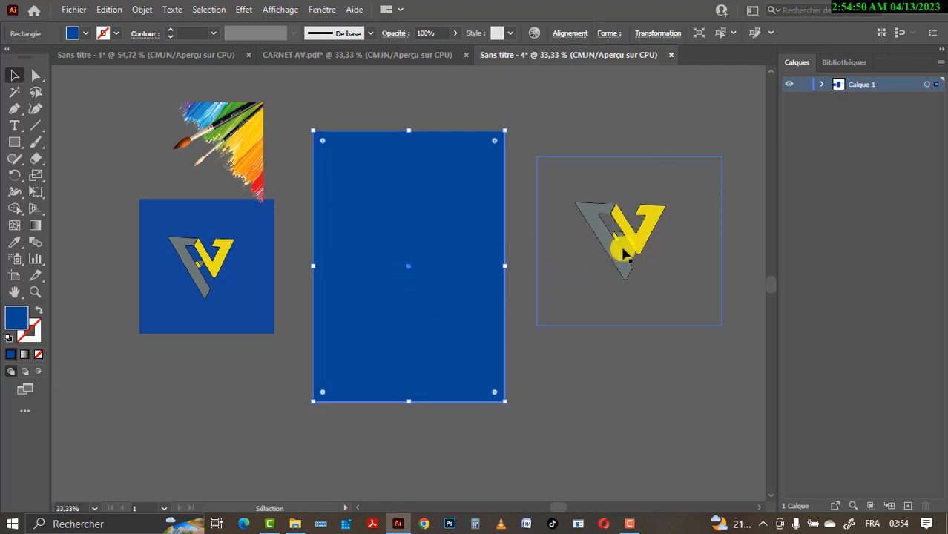
Move the transparent logo onto the page and send the blue rectangle to the back of the stacking order
left_click_drag(553, 243, 416, 259)
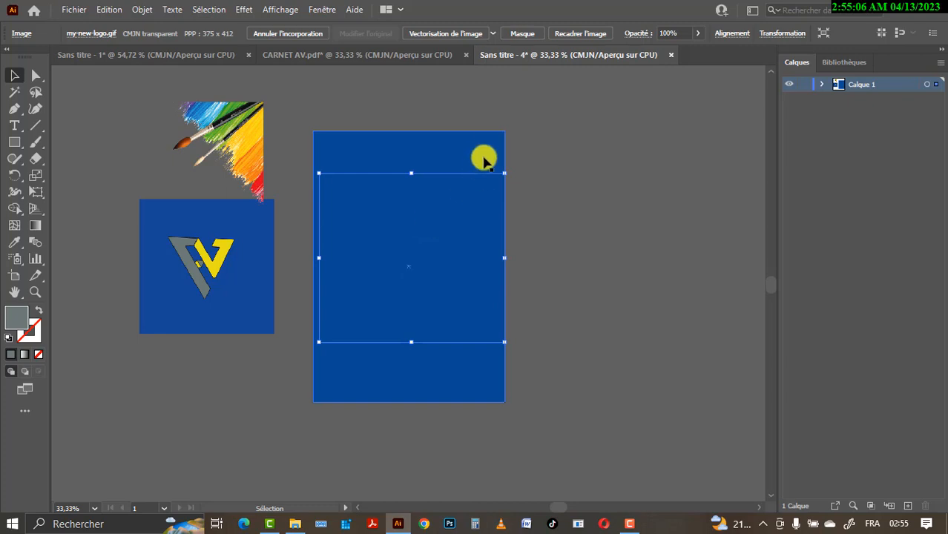
left_click(824, 84)
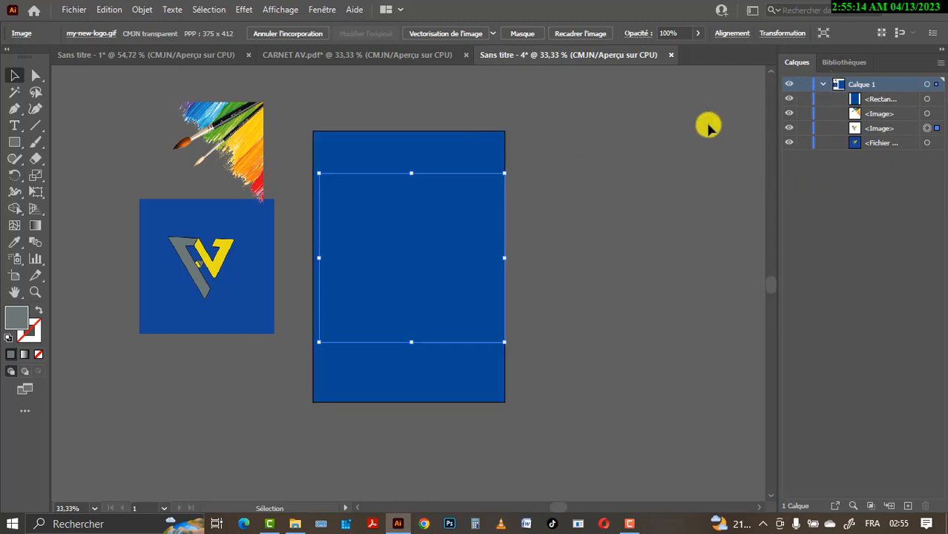
left_click(441, 148)
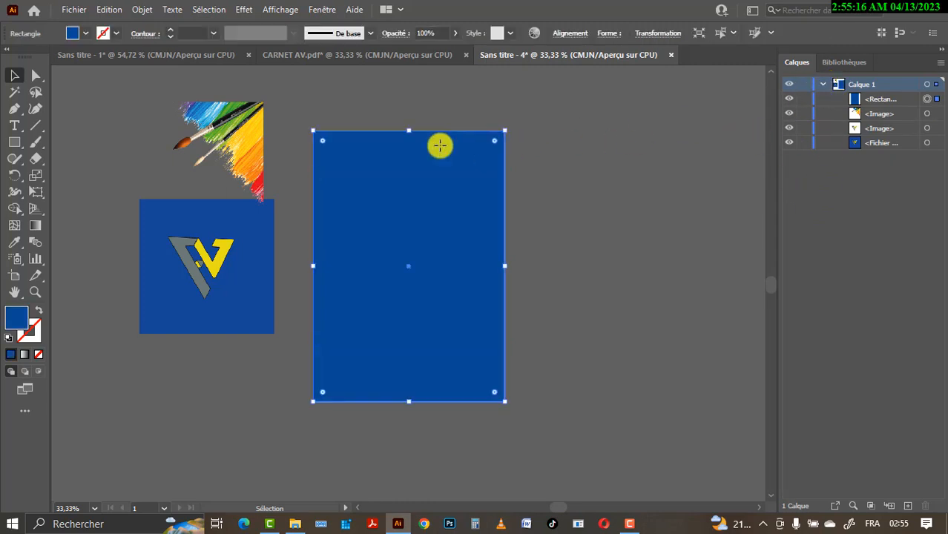
right_click(440, 146)
mouse_move(515, 400)
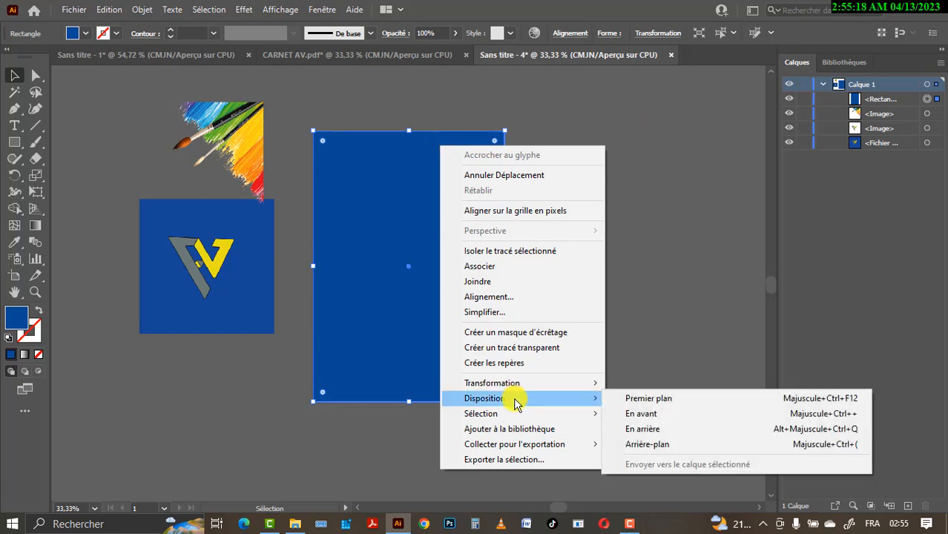
left_click(650, 443)
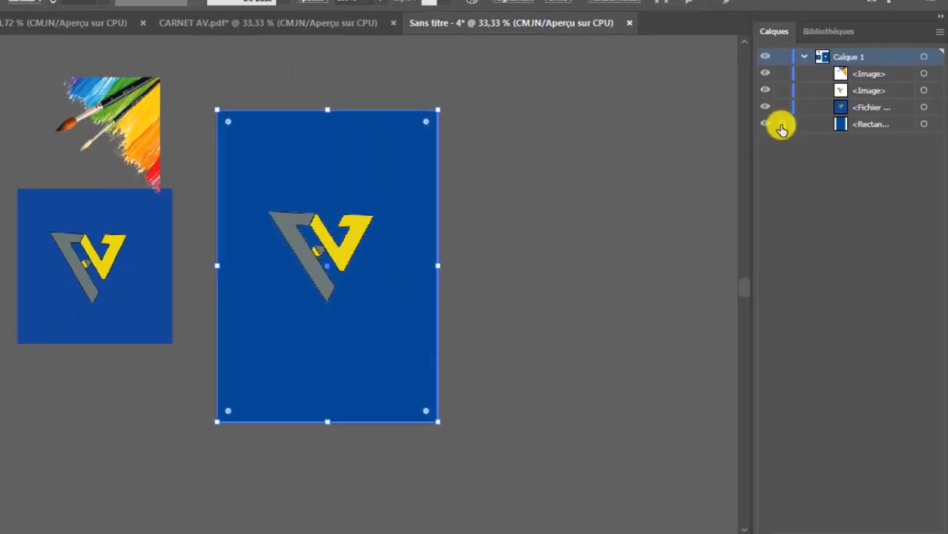
Lock the blue background rectangle and shift the transparent logo slightly down on the page
left_click(782, 125)
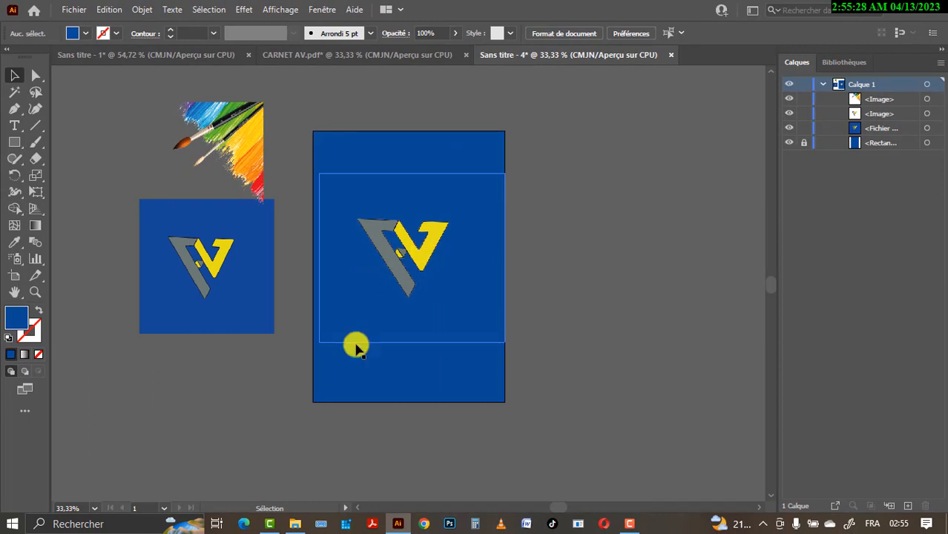
left_click_drag(423, 243, 423, 254)
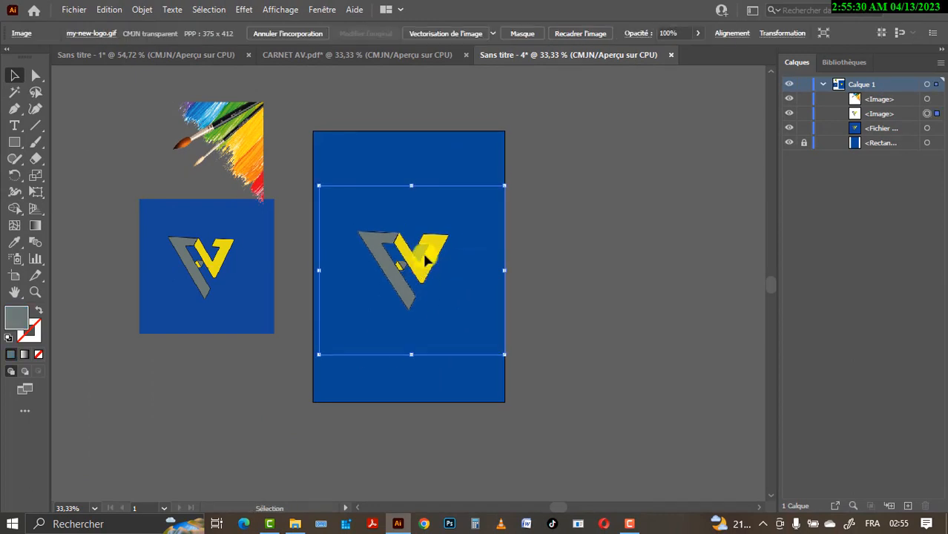
Place the paintbrush image in the page's top-right corner and stretch its upper edge to meet the page's top edge
left_click(239, 131)
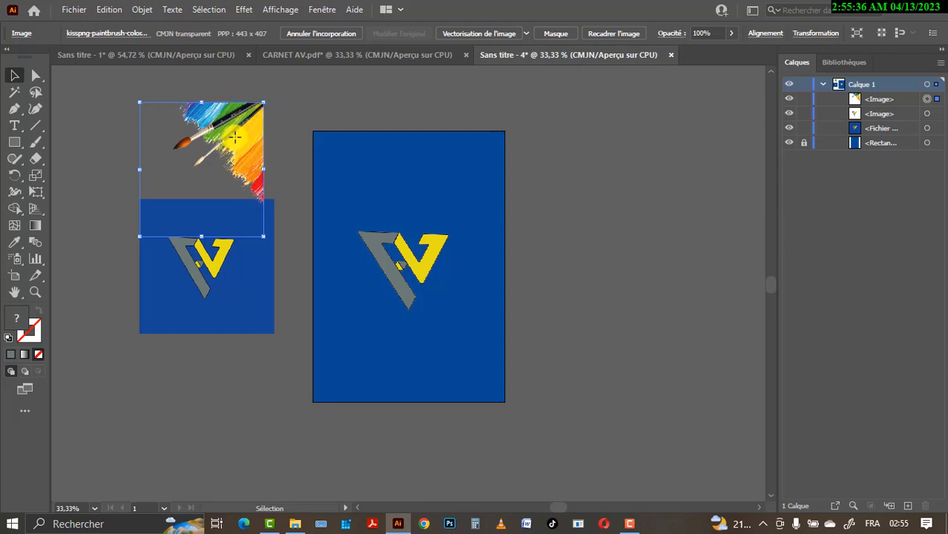
mouse_move(235, 135)
left_mouse_down()
mouse_move(334, 169)
mouse_move(440, 184)
mouse_move(476, 168)
left_mouse_up()
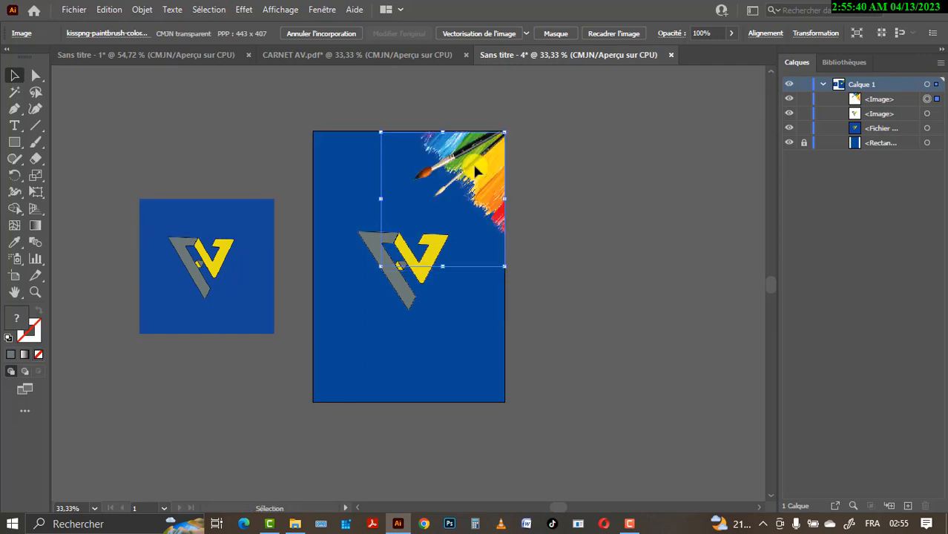
key("ctrl+plus")
key("ctrl+plus")
key("ctrl+plus")
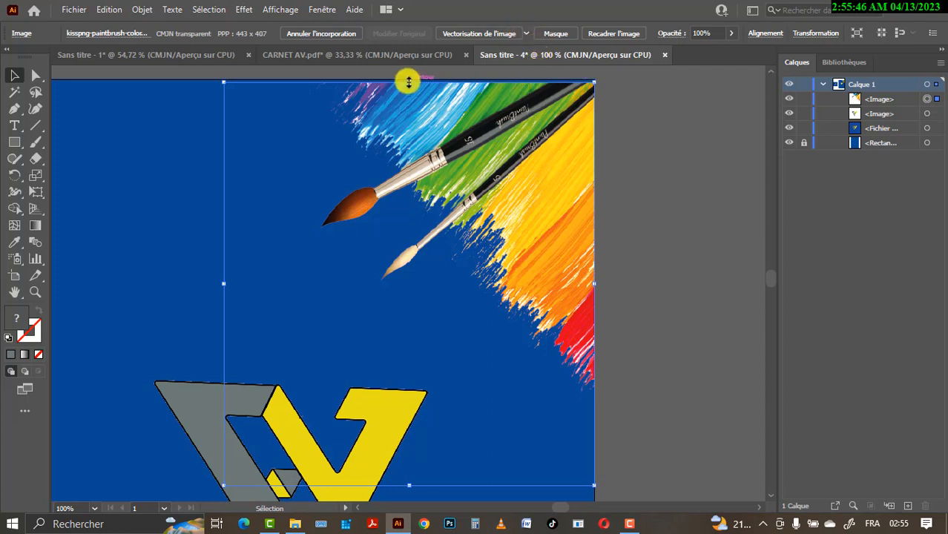
left_click_drag(409, 80, 408, 78)
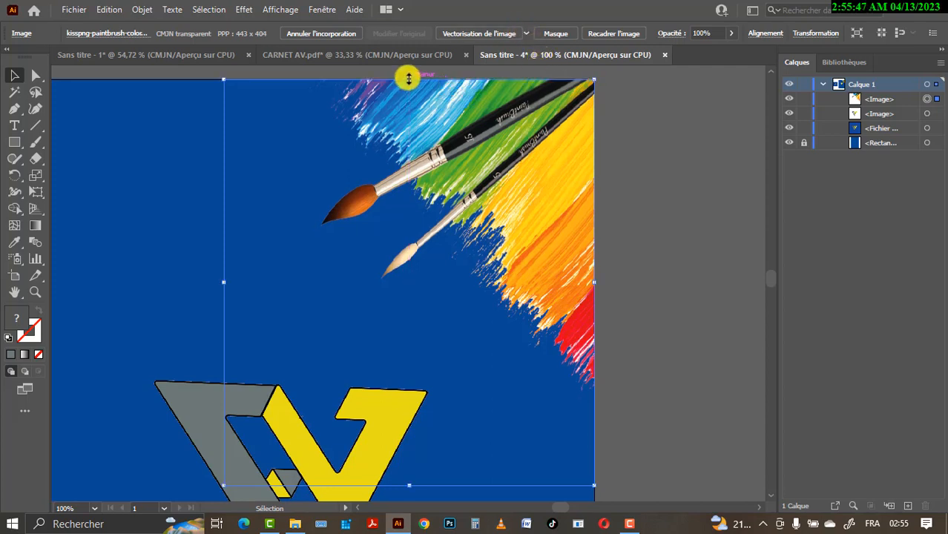
left_click(632, 203)
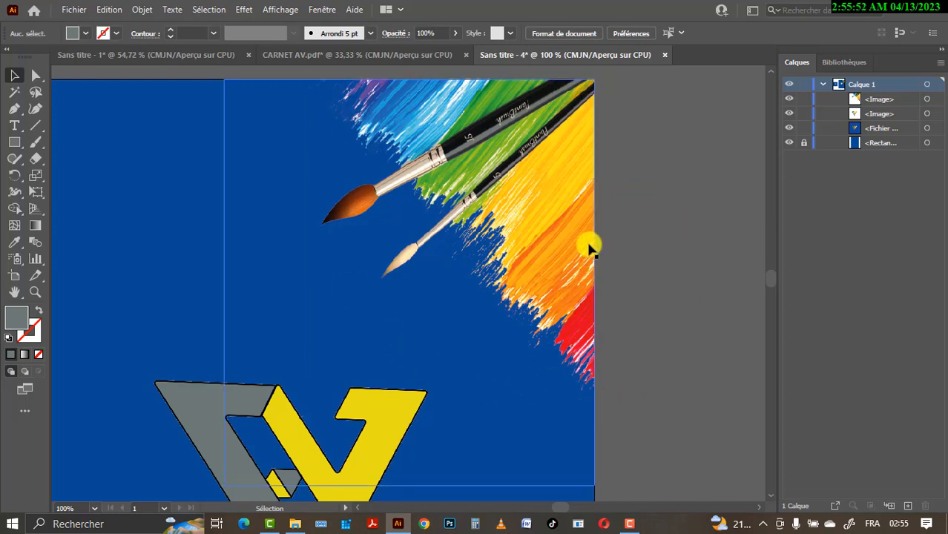
key("ctrl+minus")
key("ctrl+minus")
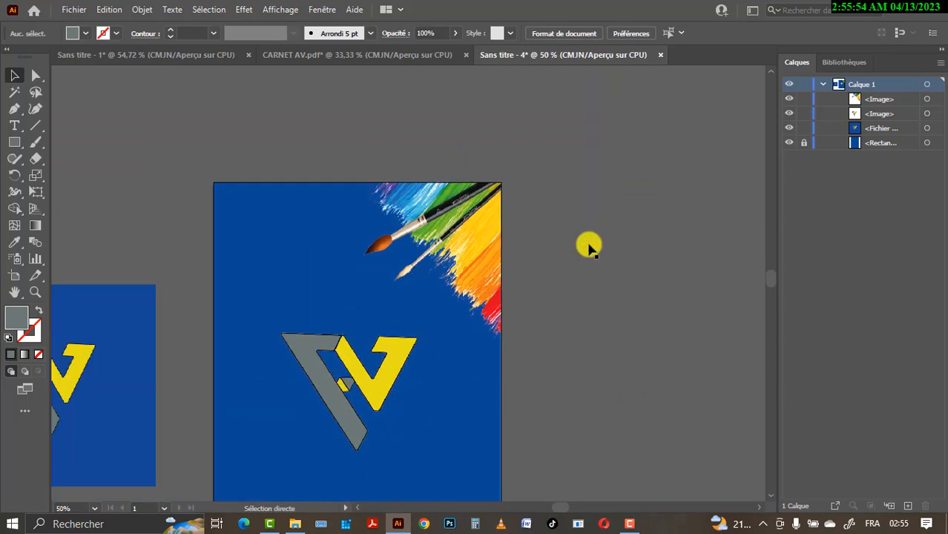
key("ctrl+minus")
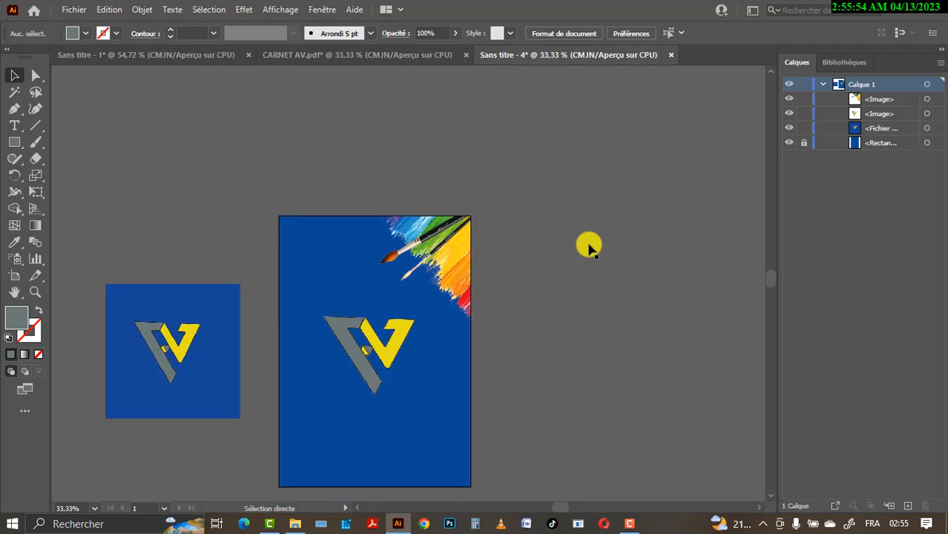
Try to copy the bottom-left paintbrush image from CARNET AV.pdf into Sans titre - 4, and delete the pasted logo copy
left_click(319, 60)
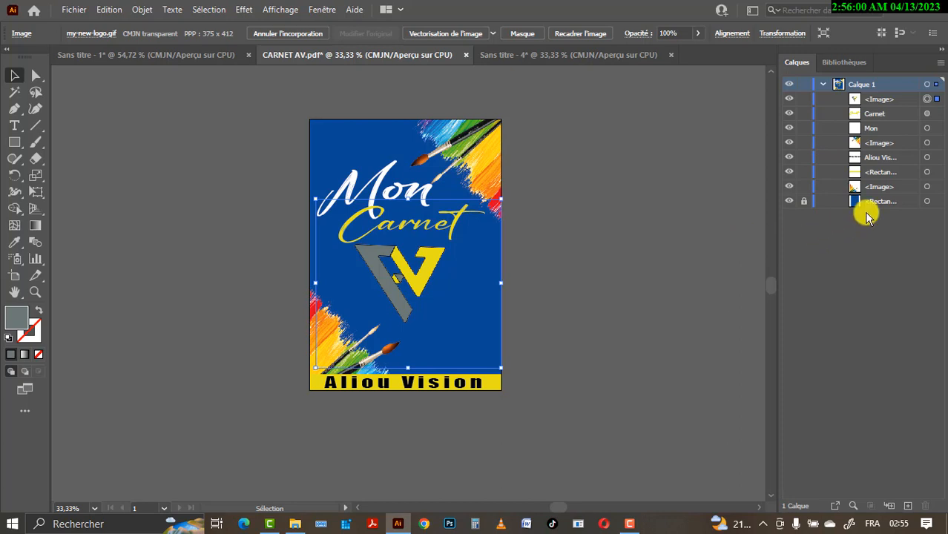
left_click(927, 186)
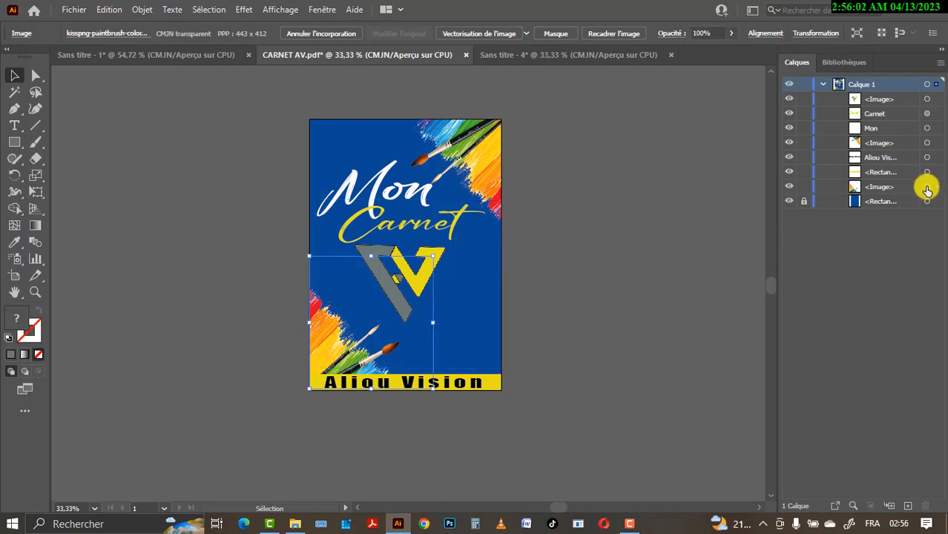
left_click(344, 355)
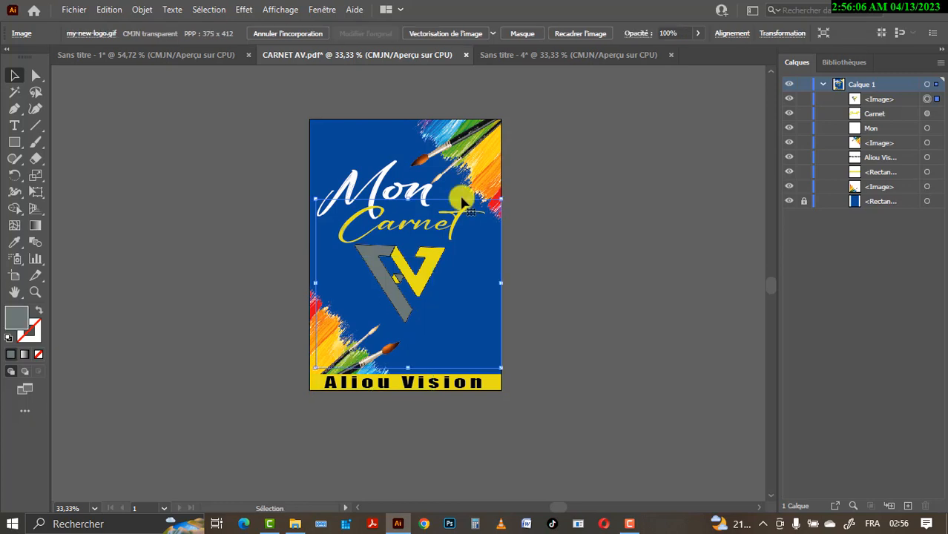
left_click(564, 55)
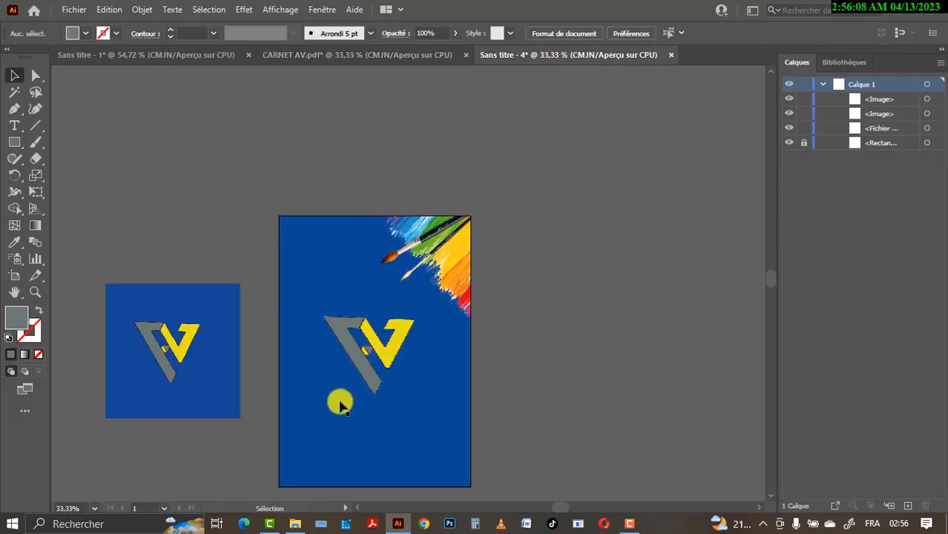
key("ctrl+v")
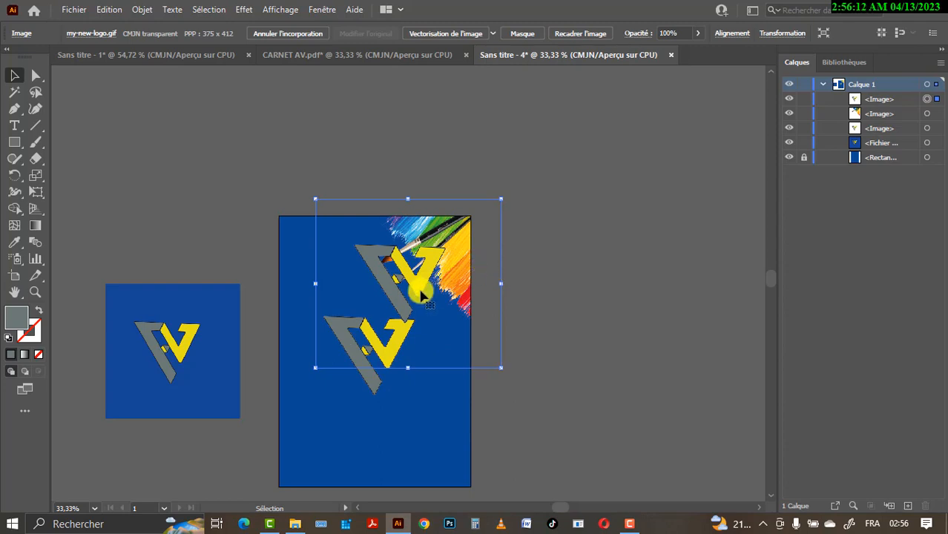
key("Delete")
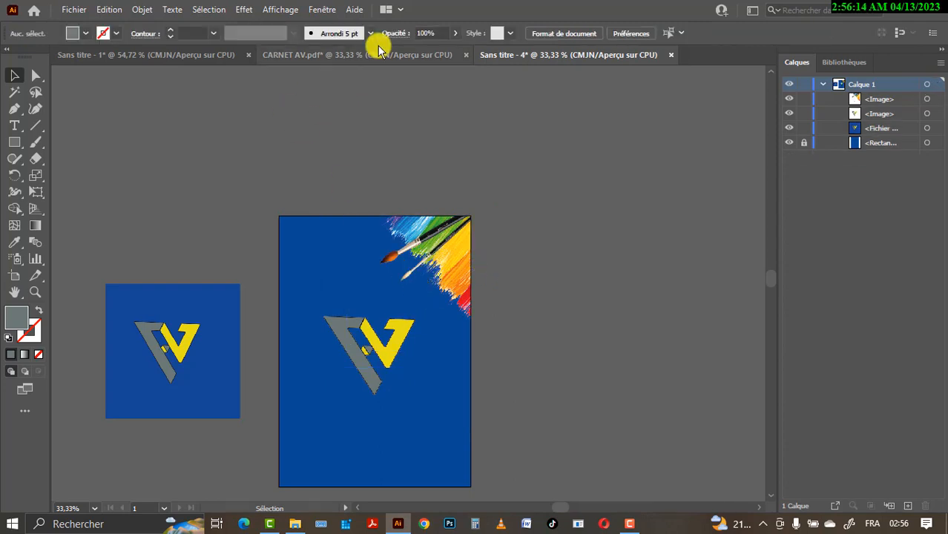
Copy the bottom-left paintbrush image from CARNET AV.pdf into Sans titre - 4, restoring the original in the source document
left_click(376, 54)
left_click(313, 362)
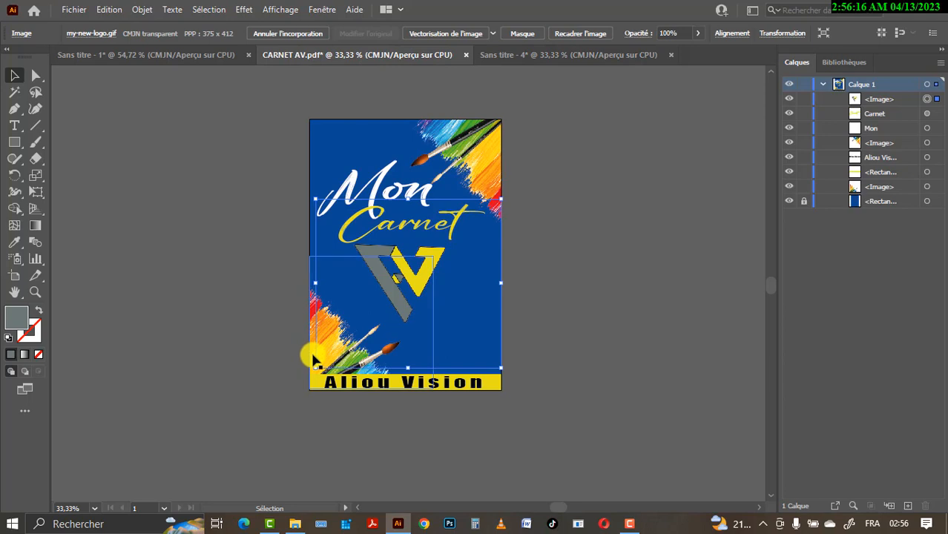
left_click(313, 355)
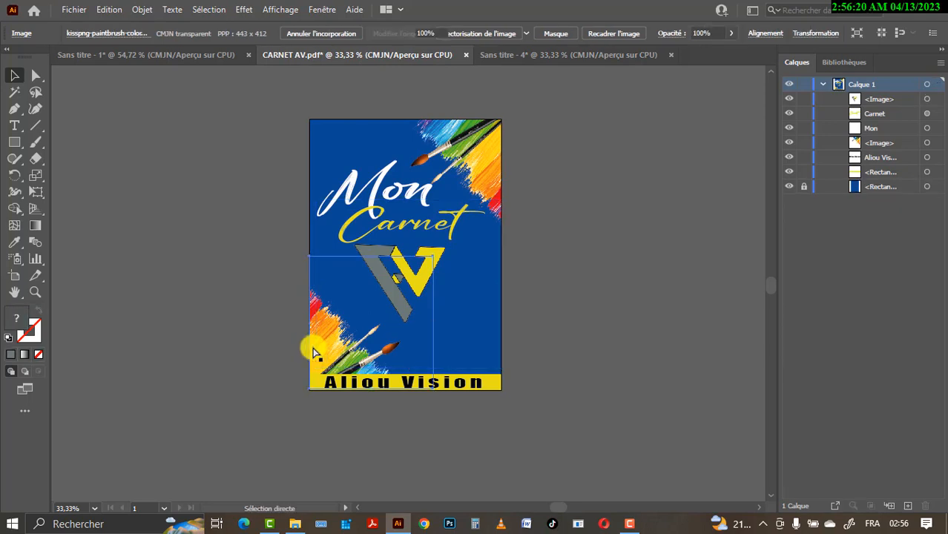
key("Delete")
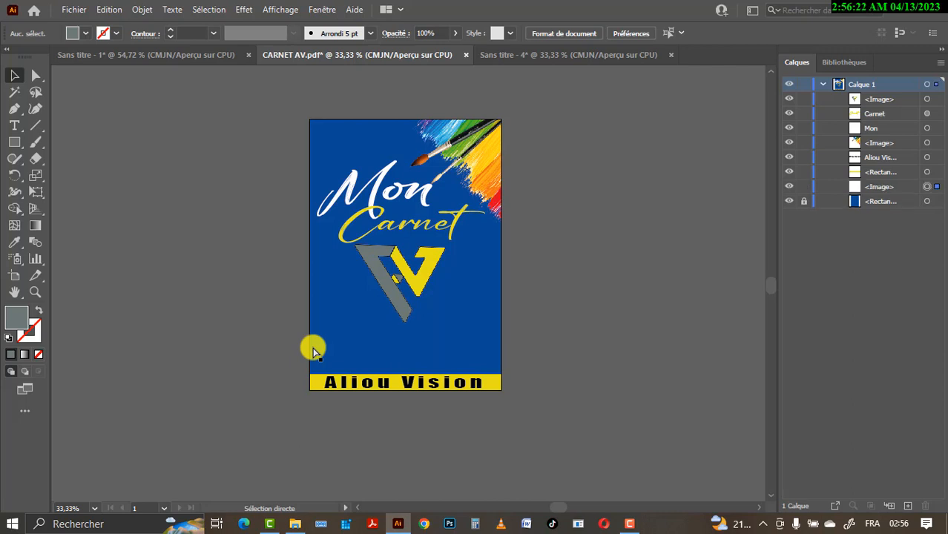
key("ctrl+z")
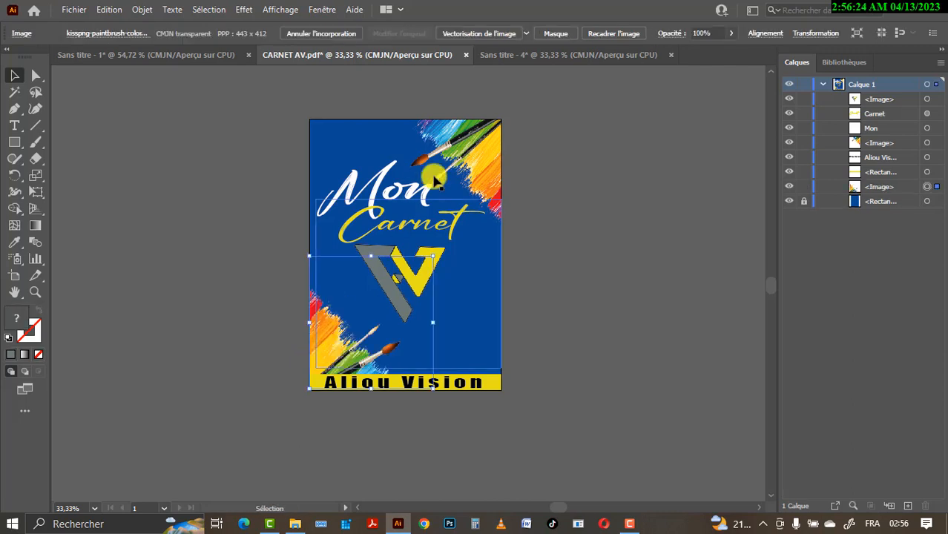
left_click(542, 55)
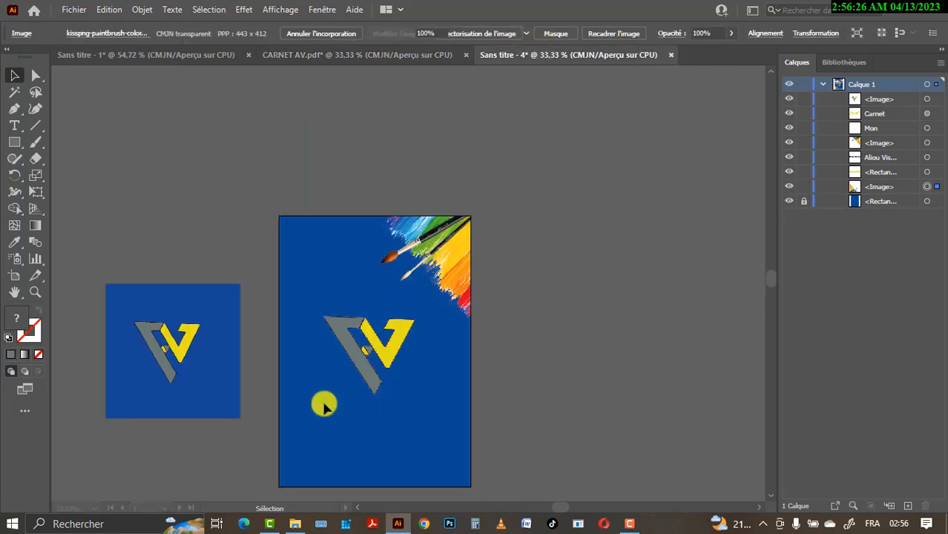
key("ctrl+v")
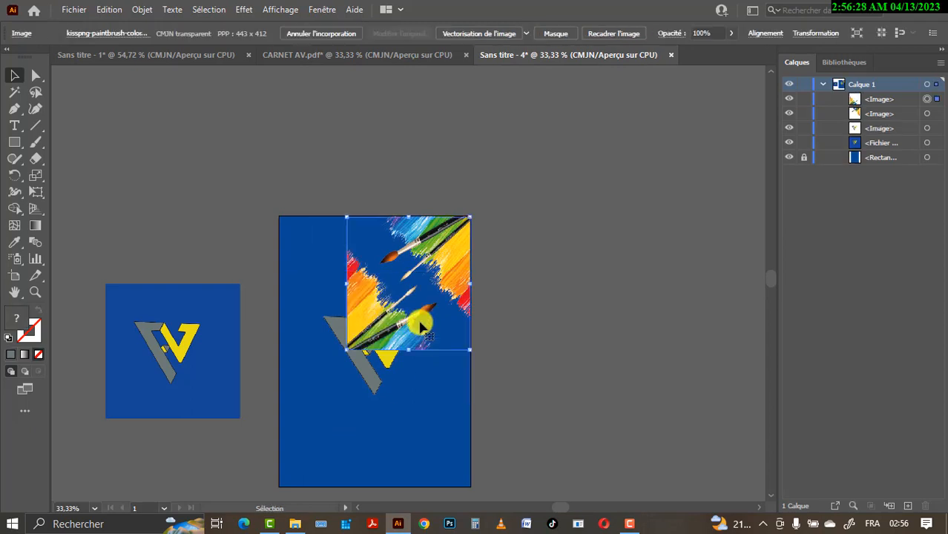
Place the pasted paintbrush image in the page's bottom-left corner and nudge it down to meet the page's bottom edge
left_click_drag(388, 349, 324, 475)
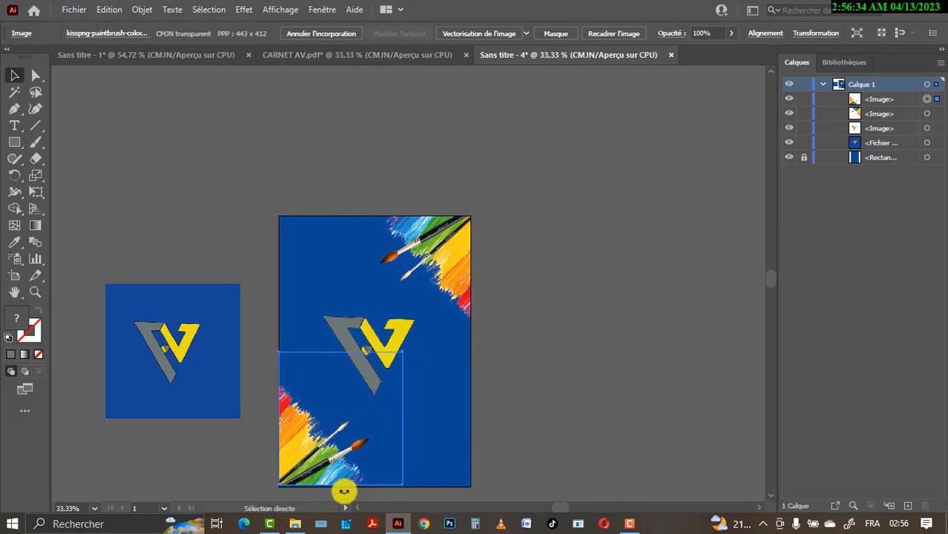
key("ctrl+plus")
key("ctrl+plus")
key("ctrl+plus")
key("ctrl+plus")
key("ctrl+minus")
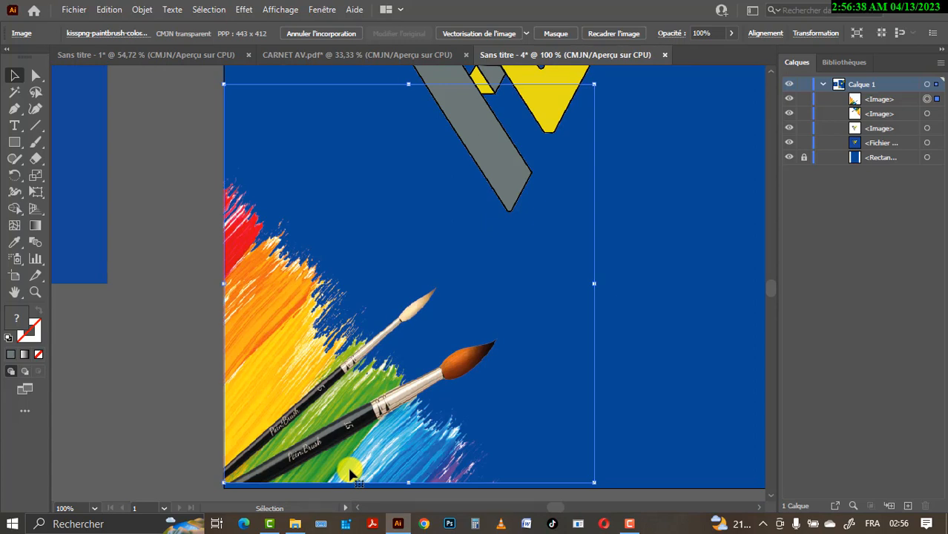
key("Down")
key("Down")
key("Down")
key("Down")
key("Down")
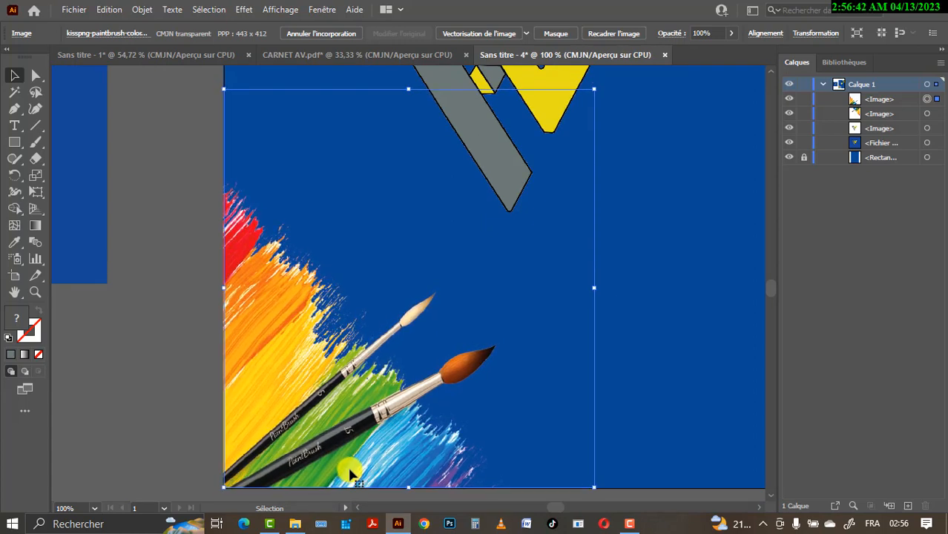
key("Down")
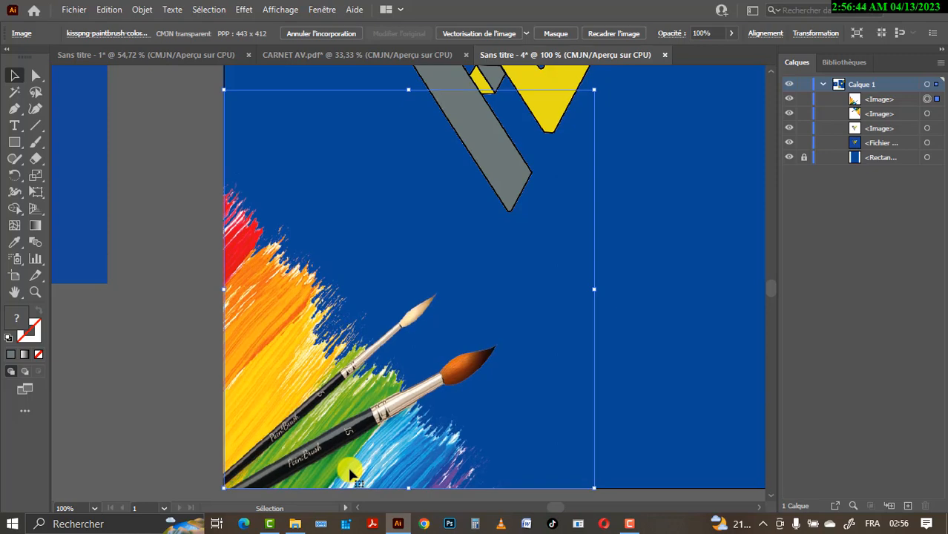
left_click(190, 393)
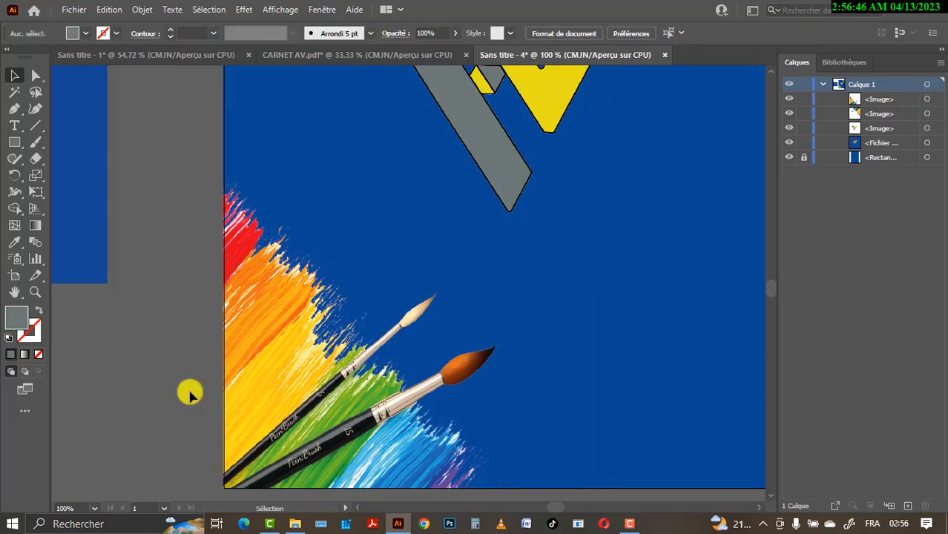
Lock both paintbrush images in the corners of the page
key("ctrl+minus")
key("ctrl+minus")
key("ctrl+minus")
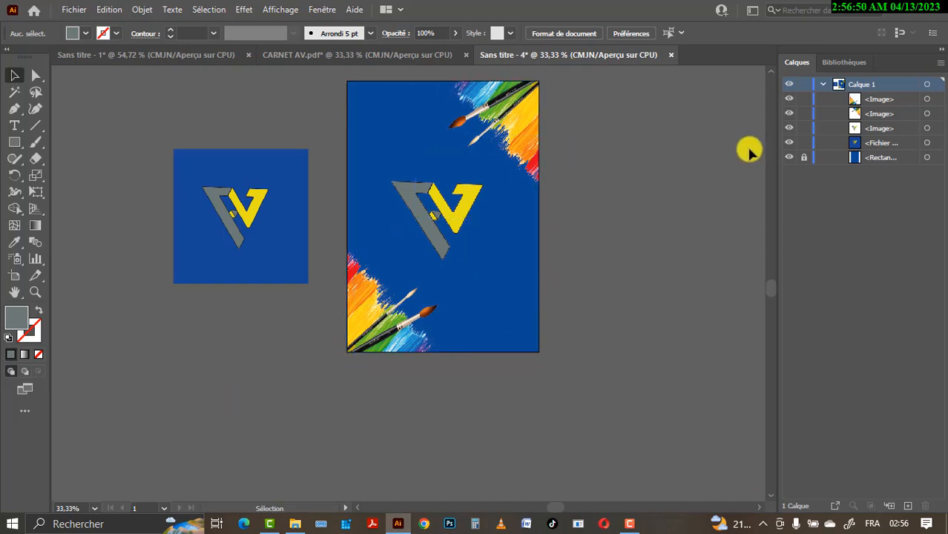
left_click(803, 99)
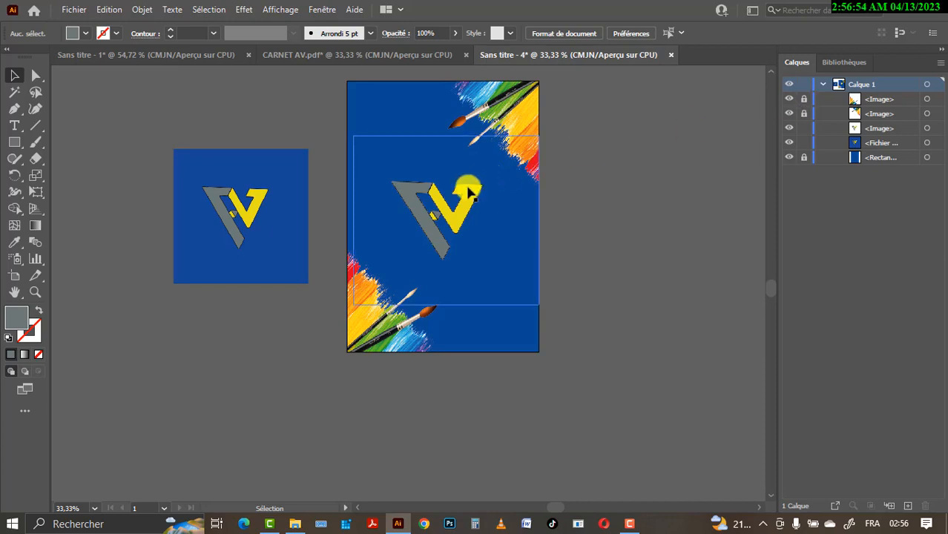
Unlock the bottom-left paintbrush image and lock it again with the Verrouiller > Sélection command
left_click(469, 188)
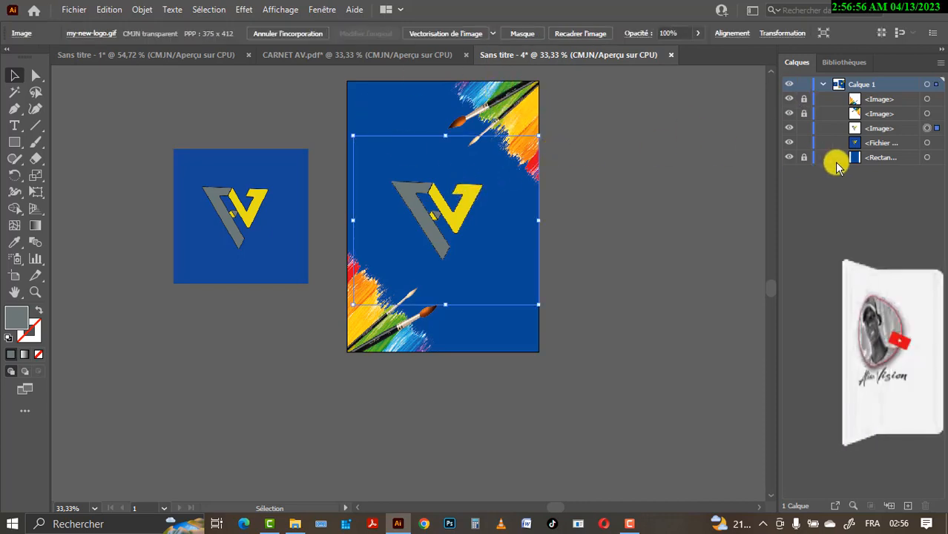
left_click(803, 110)
left_click(804, 100)
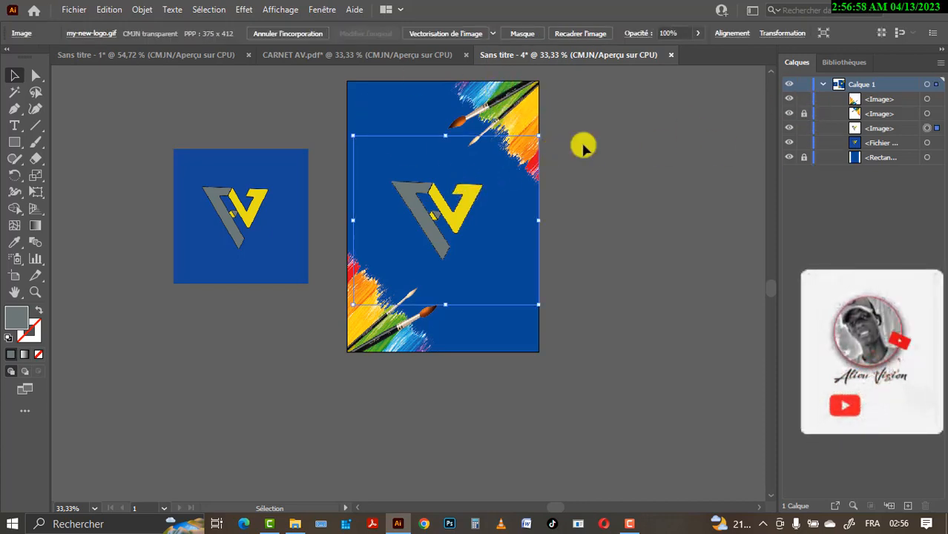
left_click(363, 347)
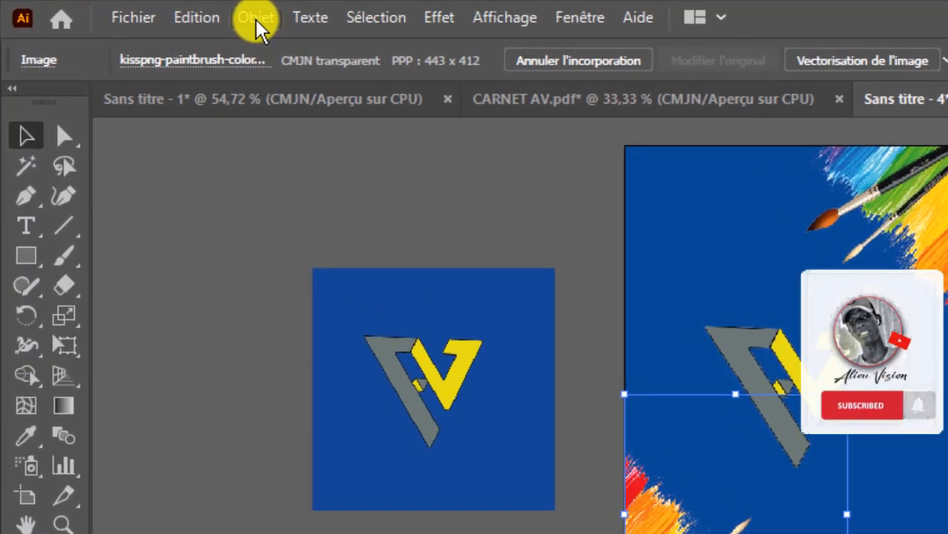
left_click(141, 9)
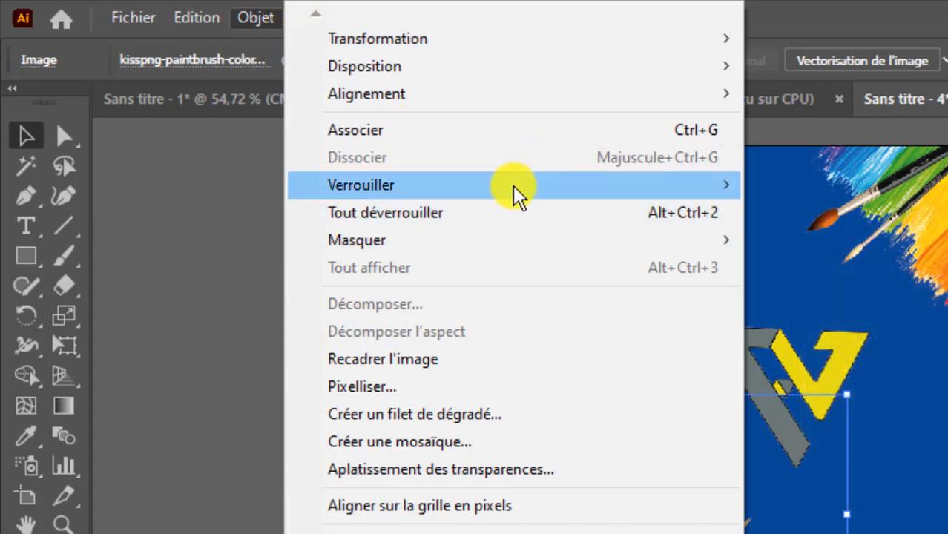
mouse_move(514, 185)
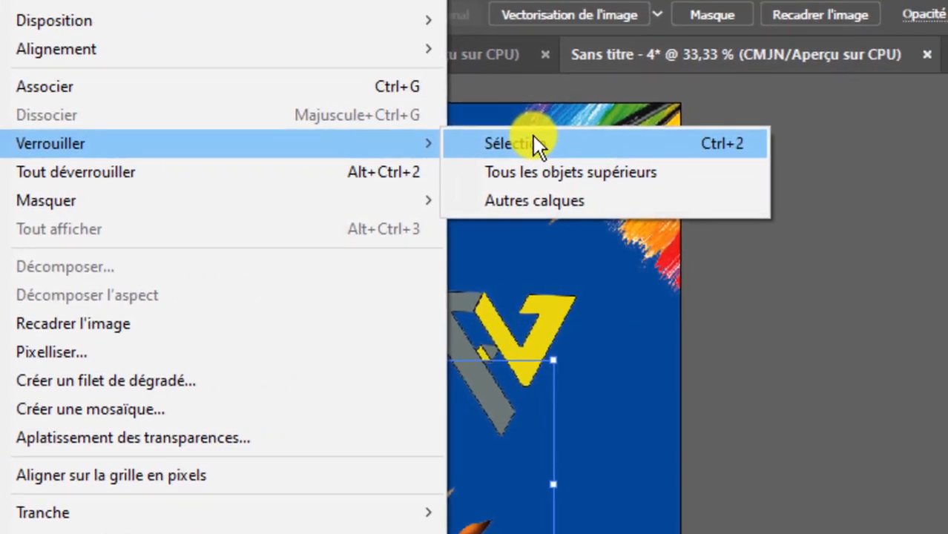
left_click(624, 145)
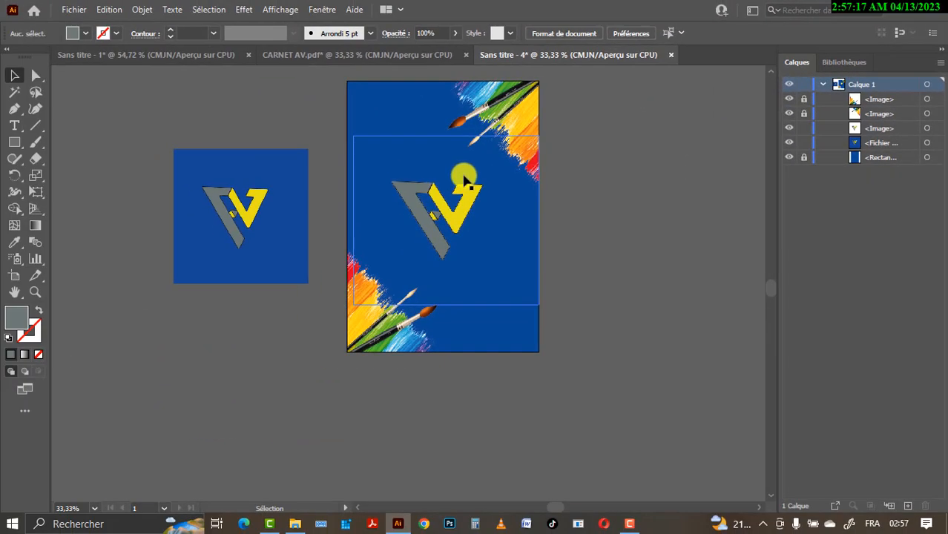
Move the logo slightly lower, centre it horizontally on the page by eye, and open the alignment options
left_click_drag(463, 178, 467, 191)
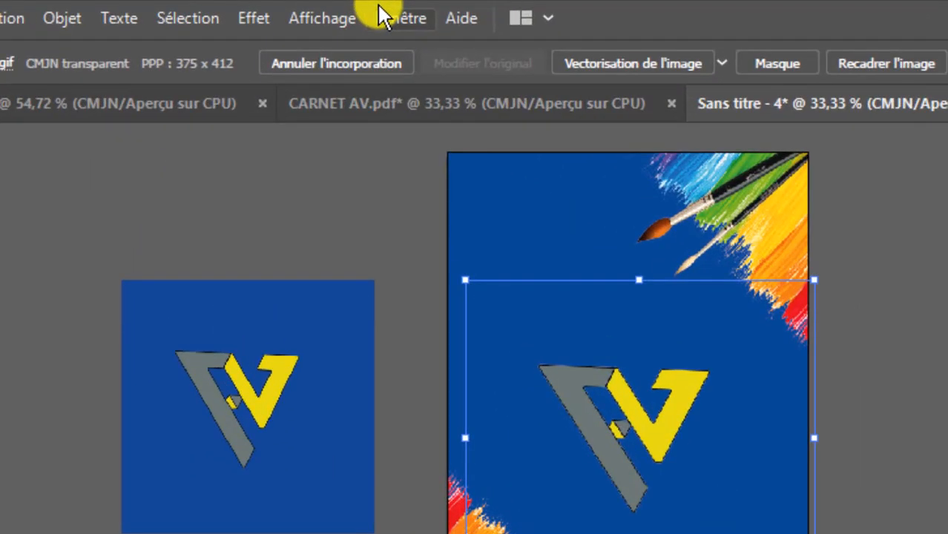
left_click(385, 16)
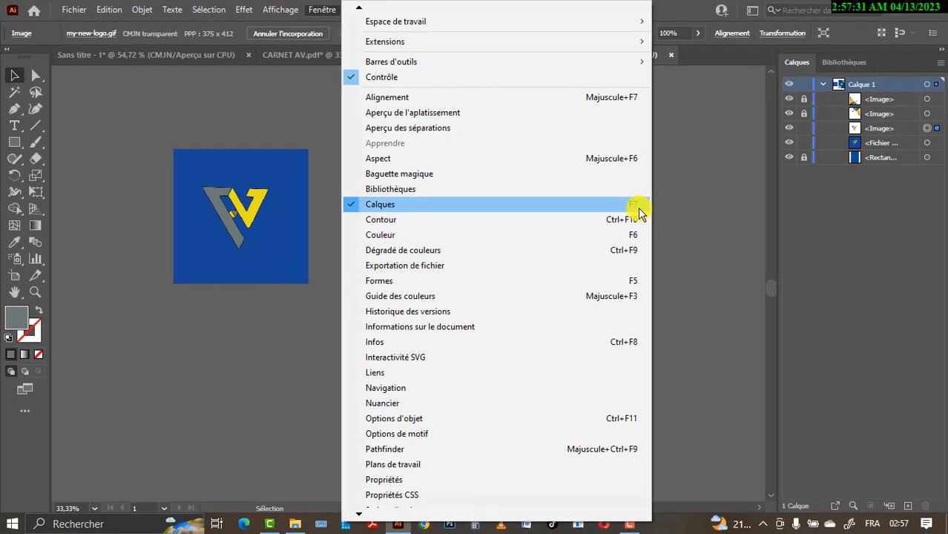
left_click(725, 220)
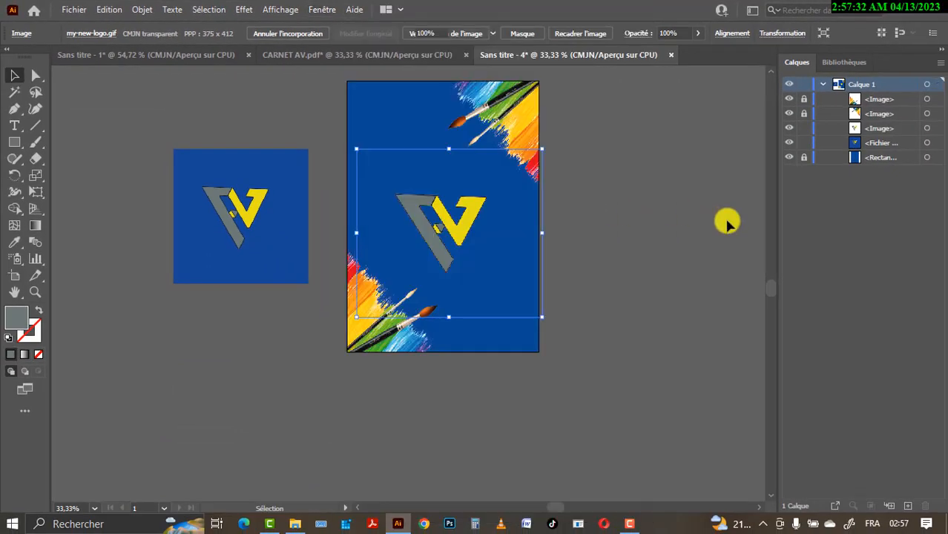
left_click(726, 220)
mouse_move(473, 236)
left_mouse_down()
mouse_move(454, 245)
mouse_move(464, 243)
left_mouse_up()
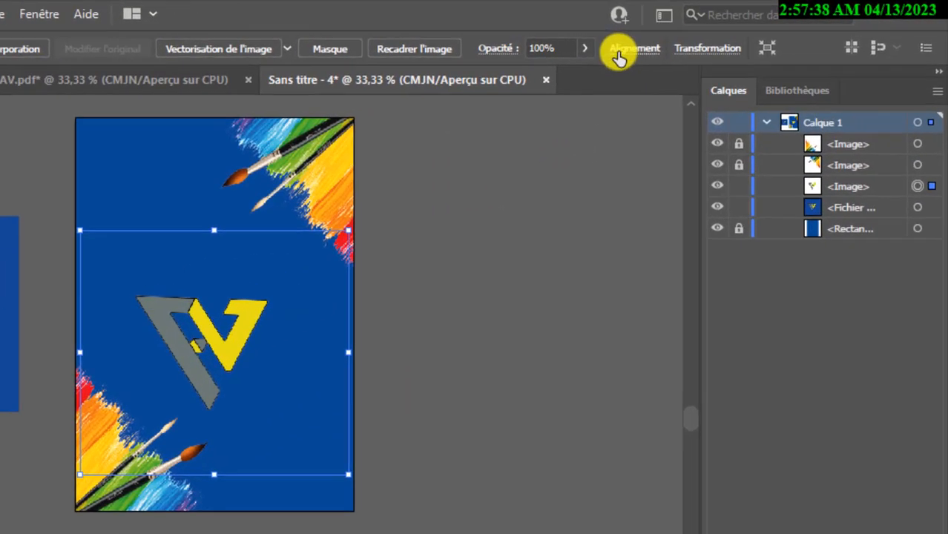
left_click(616, 54)
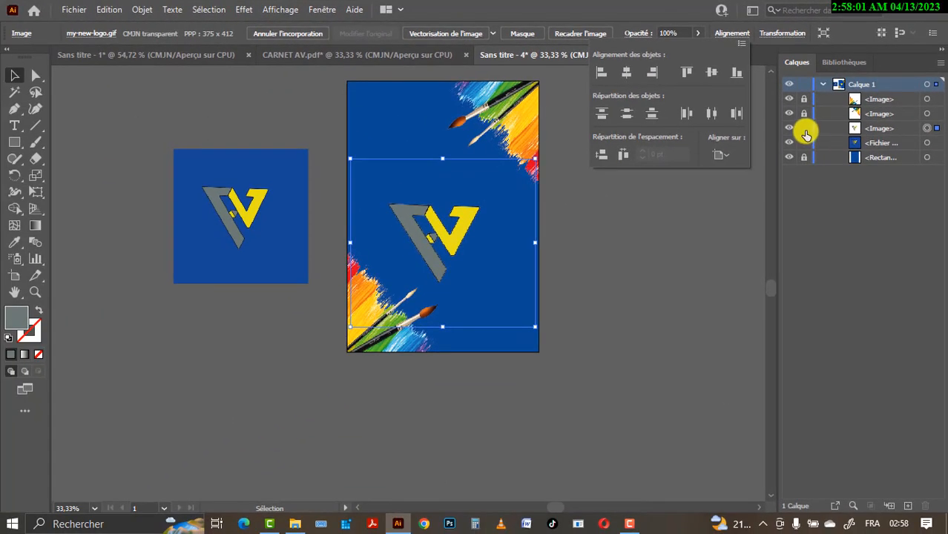
Lock the logo image and keep the top-right paintbrush image locked
left_click(805, 115)
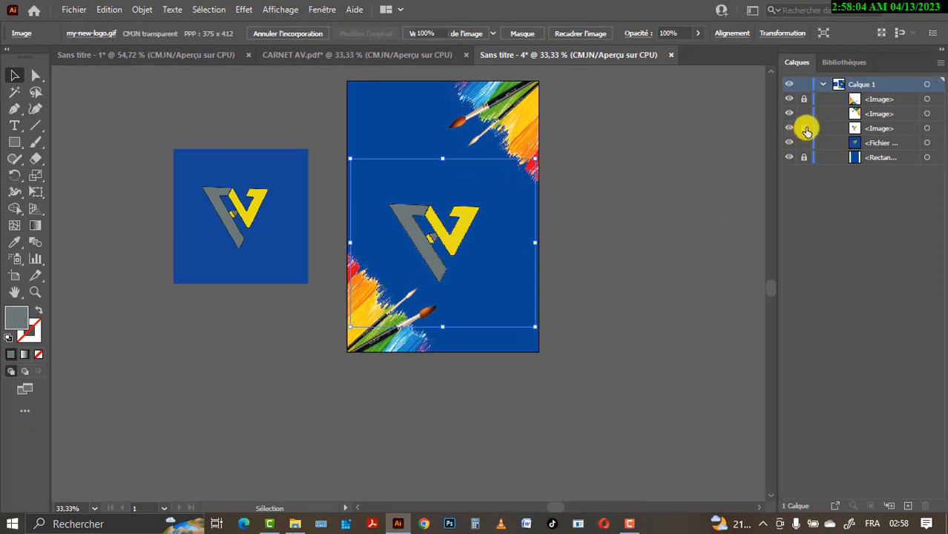
left_click(805, 129)
left_click(806, 113)
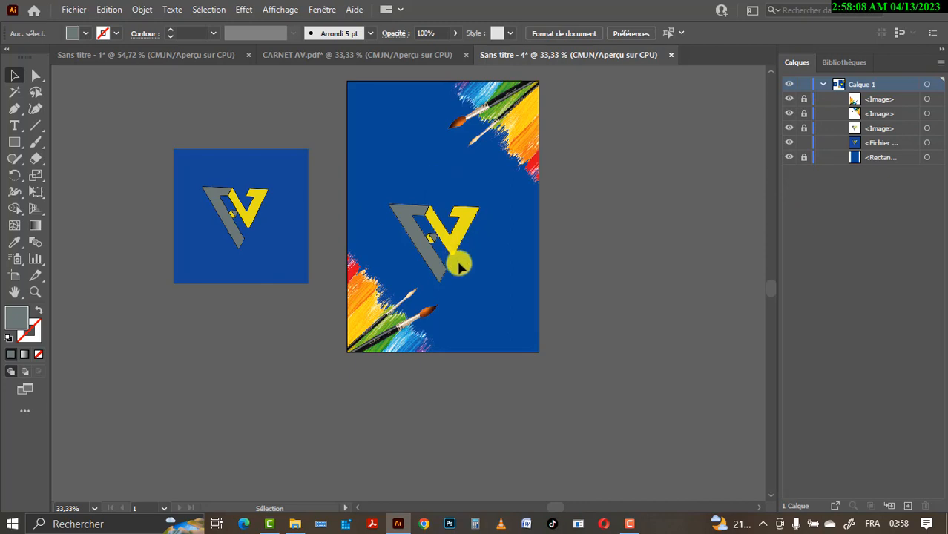
Add the text "Mon" to the page, enlarge it to about 208 pt, and position it just above the logo
key("t")
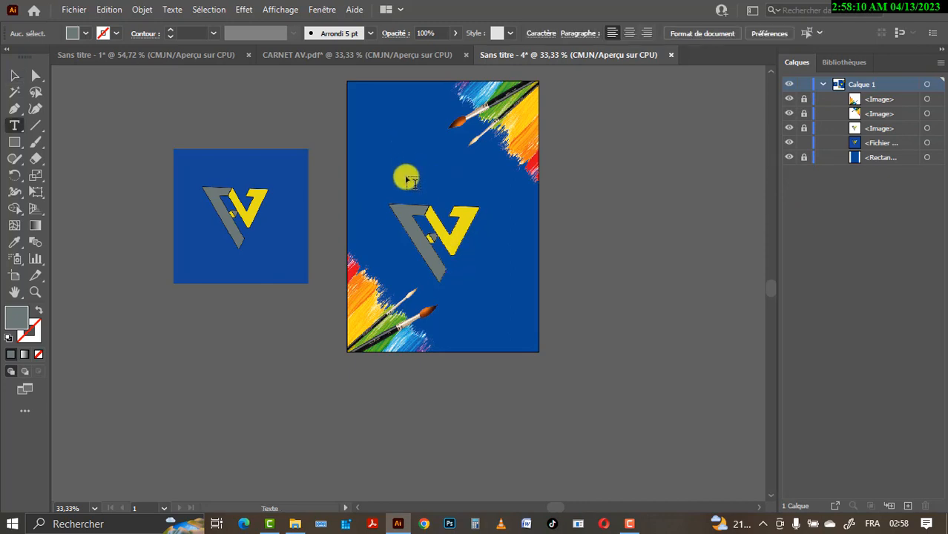
left_click(411, 182)
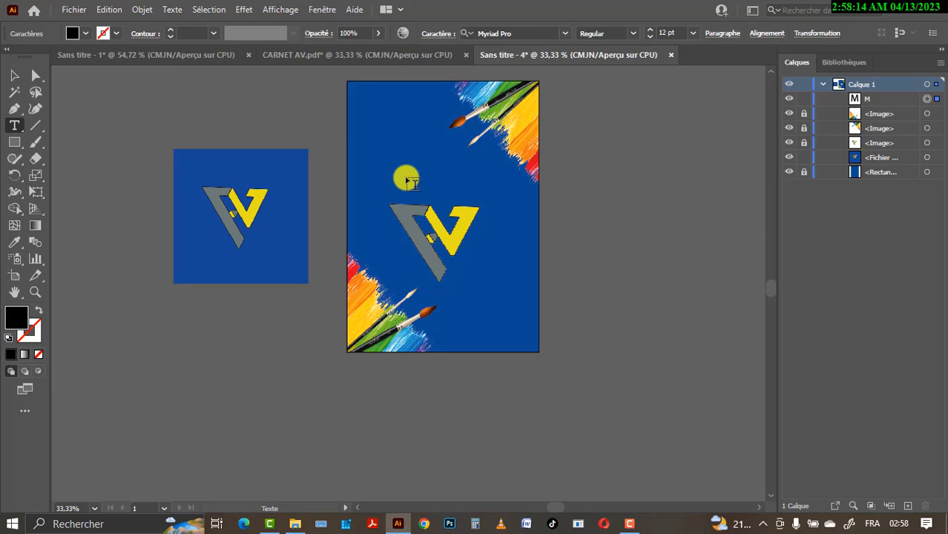
type("Mon")
left_click(15, 75)
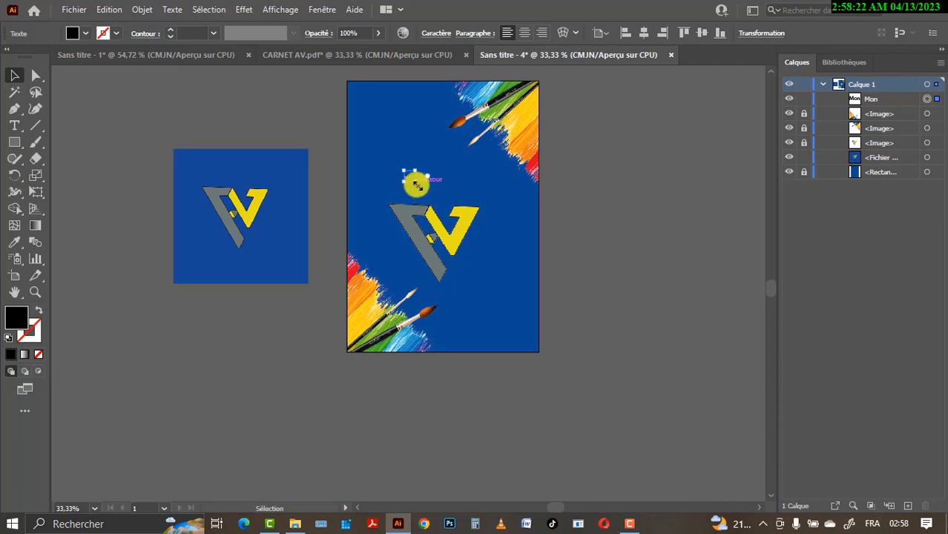
left_click_drag(416, 183, 637, 365)
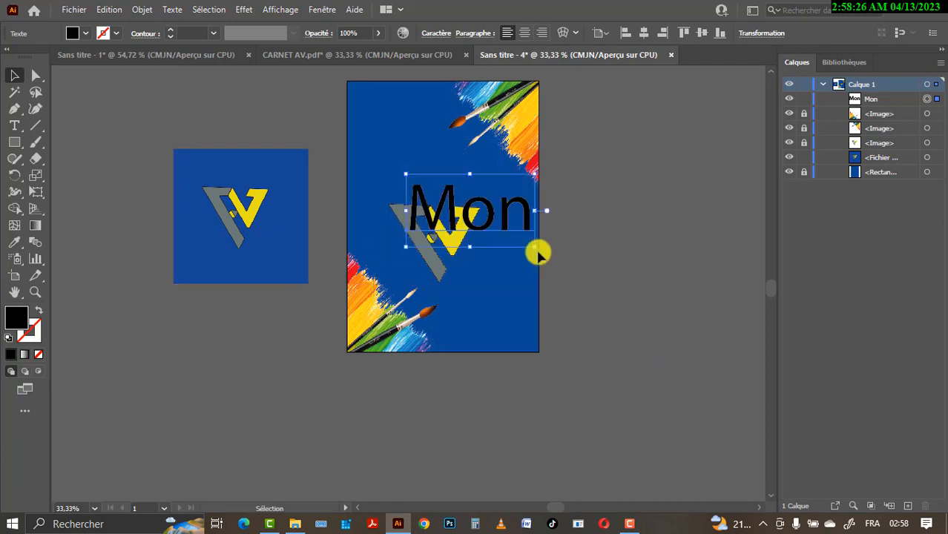
left_click_drag(487, 201, 458, 172)
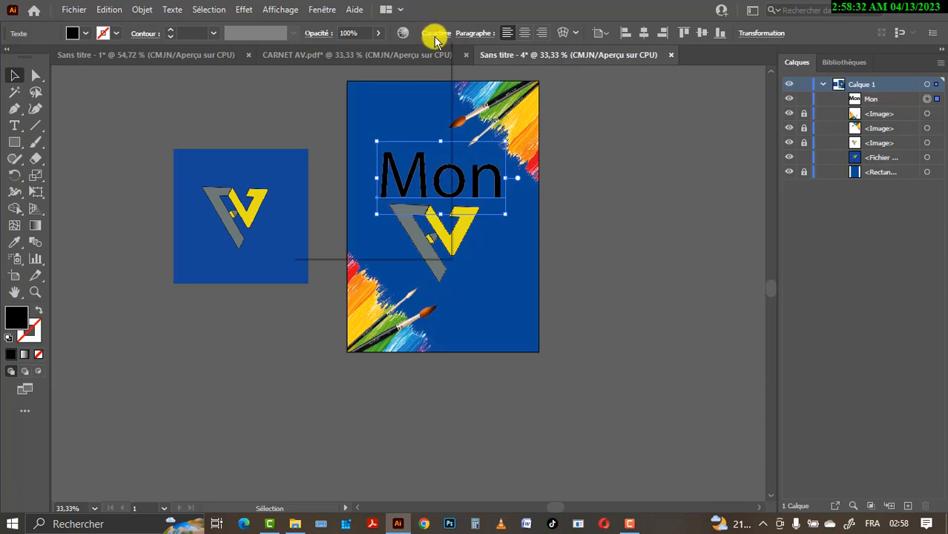
Set the "Mon" text in the Aoutoory Dragon font and move it slightly up and left above the logo
left_click(434, 35)
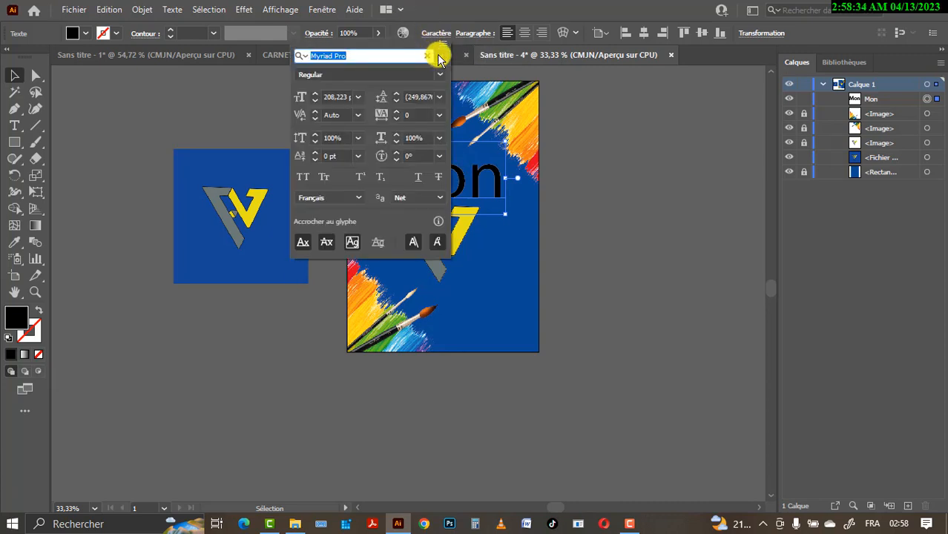
left_click(440, 55)
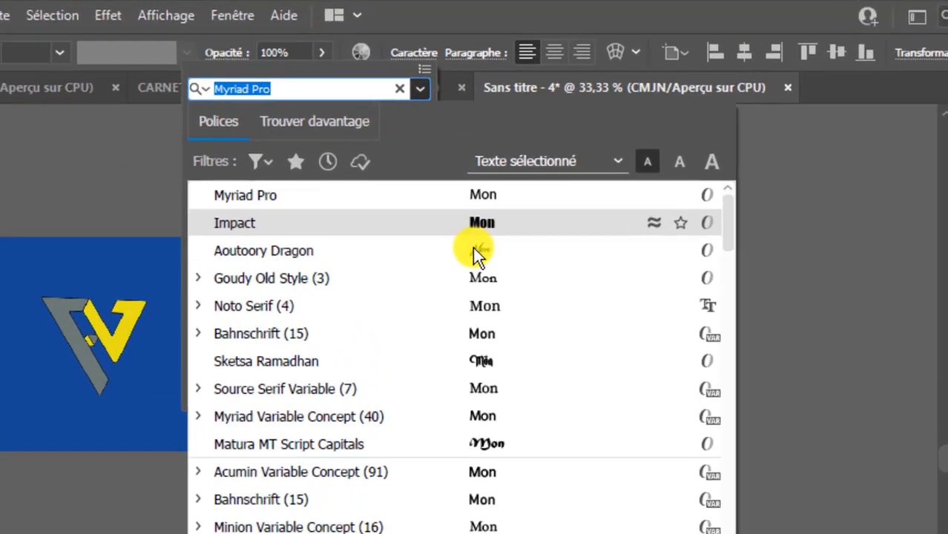
left_click(475, 251)
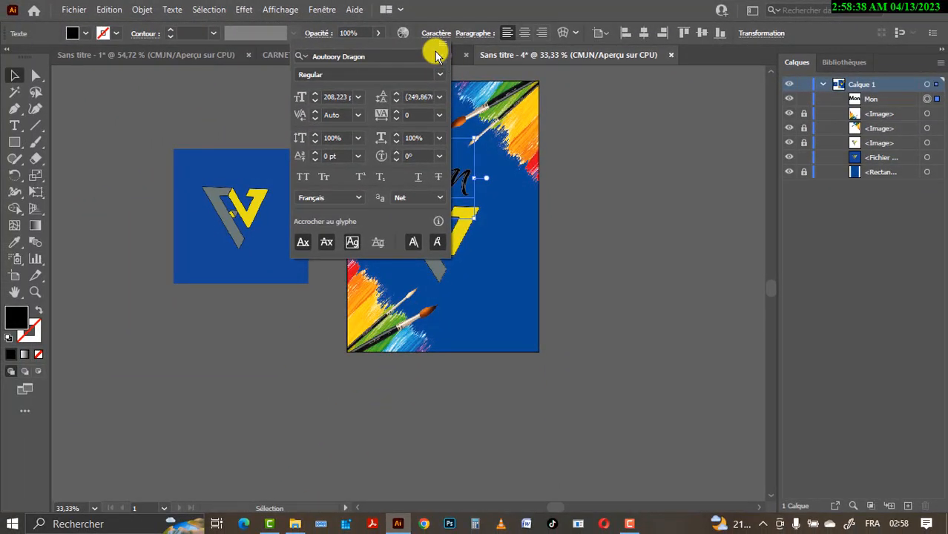
left_click(439, 57)
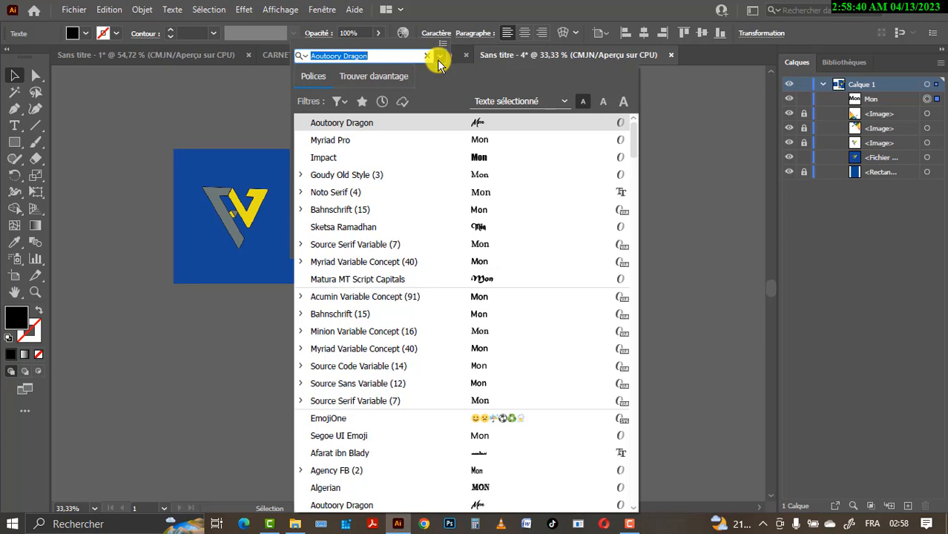
left_click(683, 138)
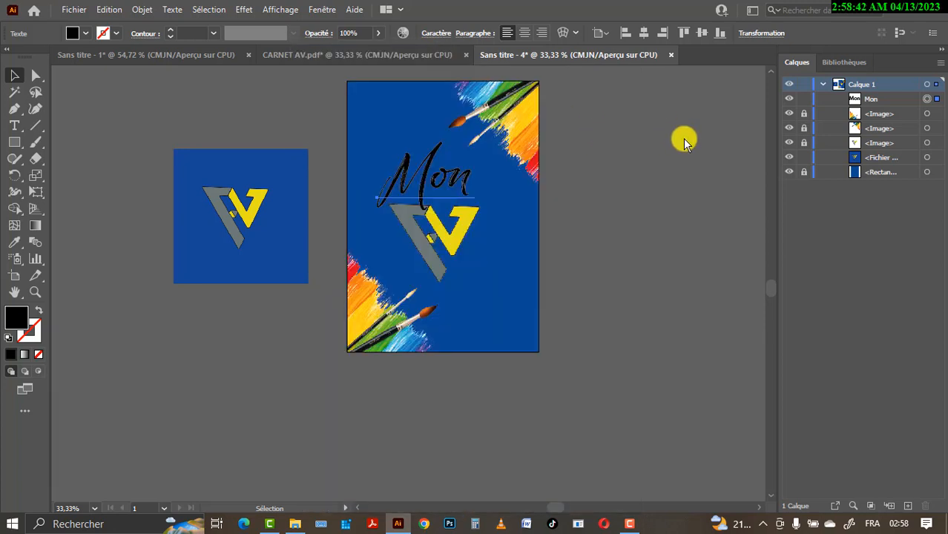
left_click_drag(450, 170, 440, 171)
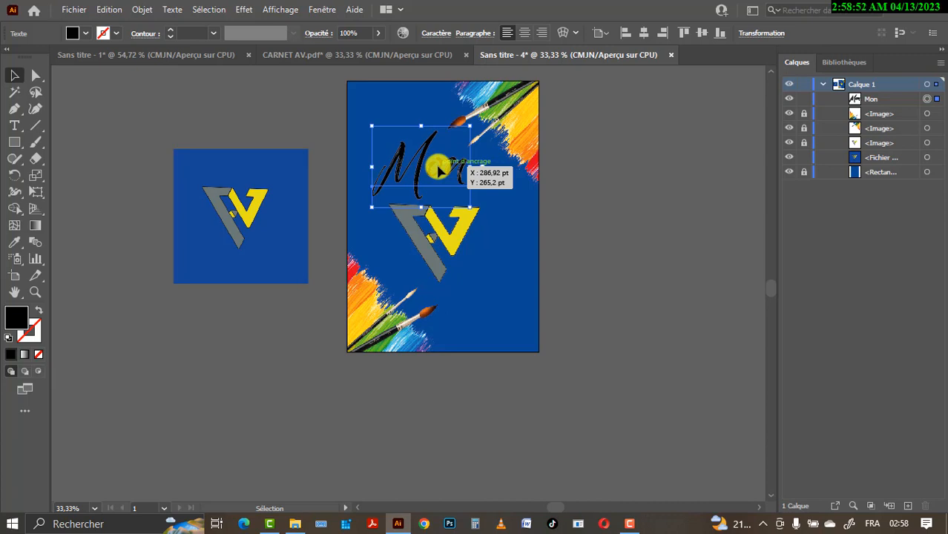
Fill the "Mon" text with white and scale it down proportionally to about 154 pt
key("i")
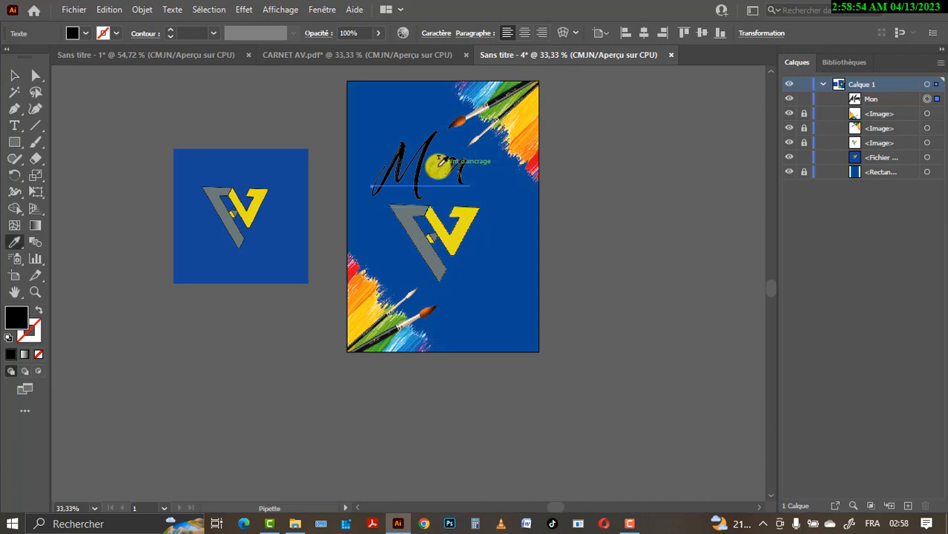
key("v")
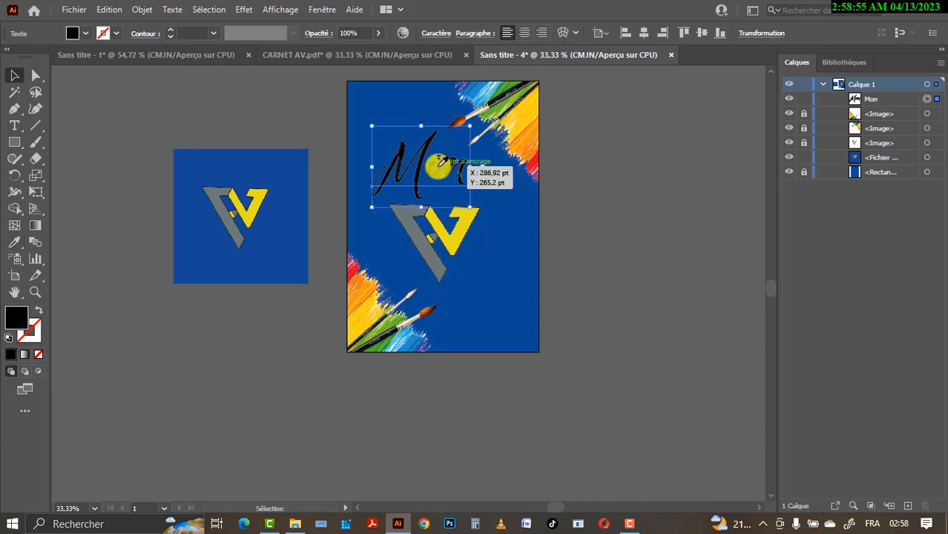
left_click(85, 34)
left_click(29, 59)
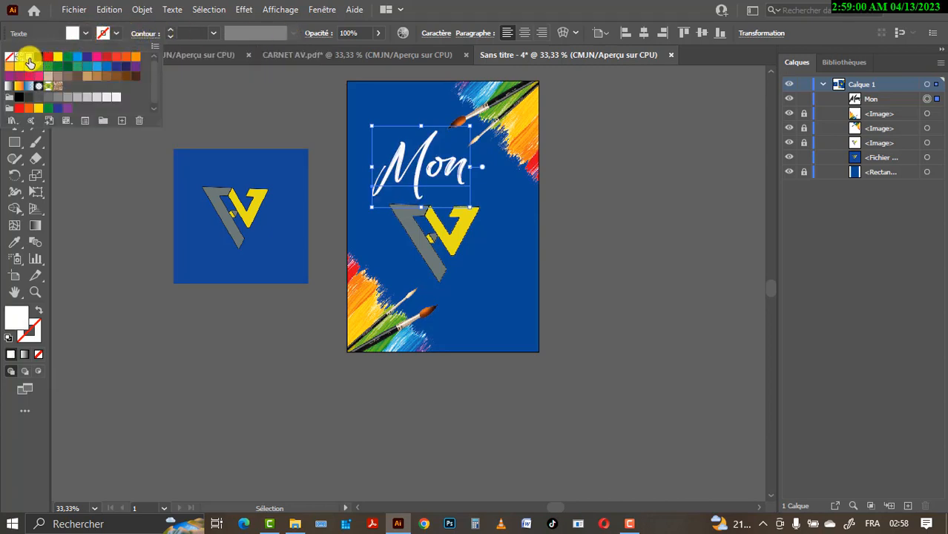
left_click(462, 193)
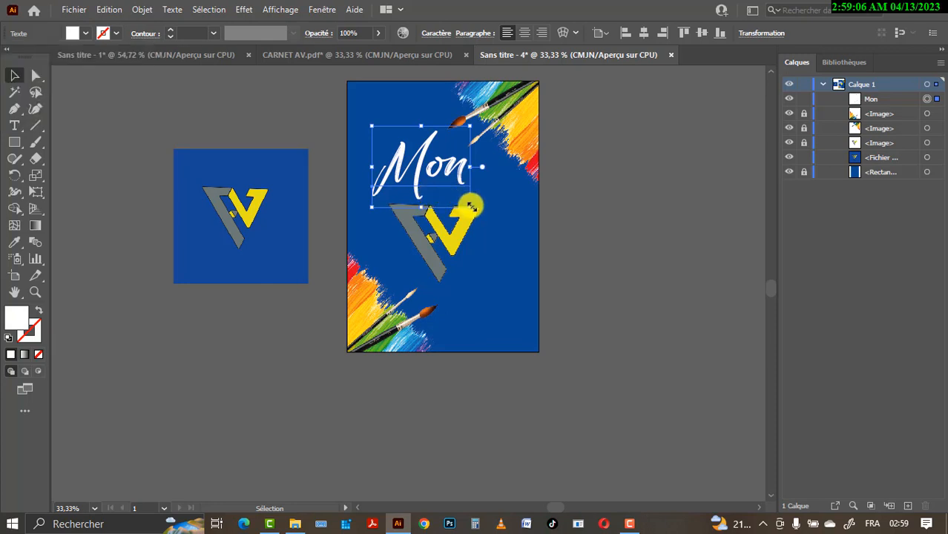
left_click_drag(469, 207, 443, 186)
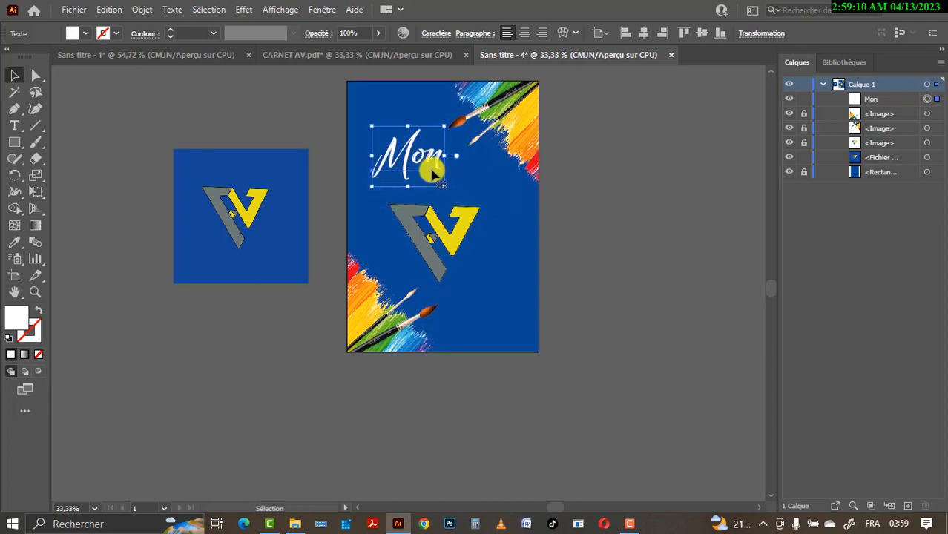
Duplicate the "Mon" text, place the copy just below and right of the original, and replace its wording with "Carnet"
key("ctrl+c")
key("ctrl+v")
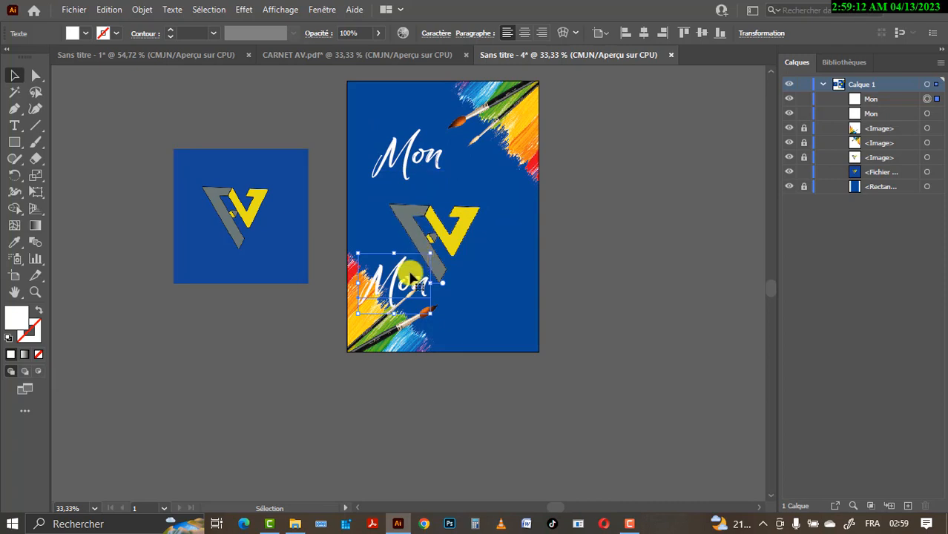
left_click_drag(410, 278, 452, 188)
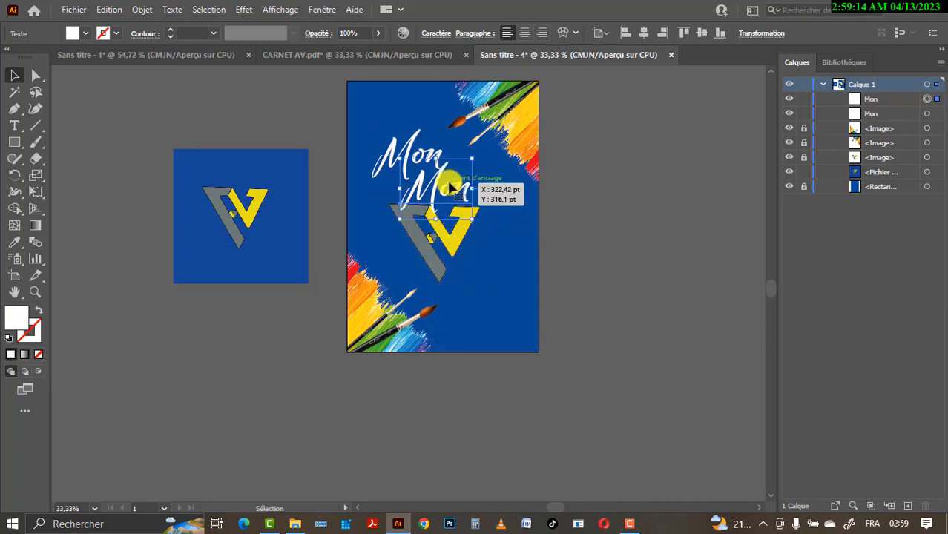
double_click(448, 185)
key("ctrl+a")
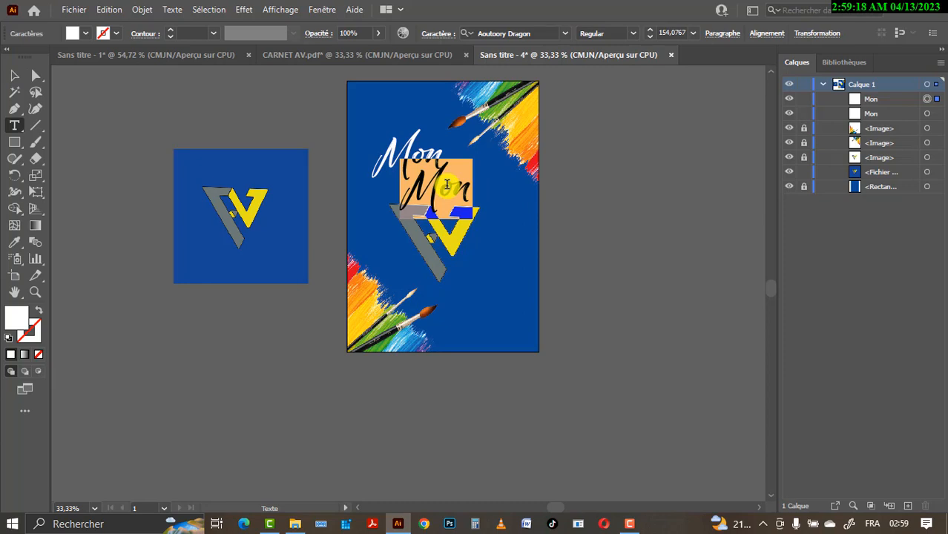
type("Carnet")
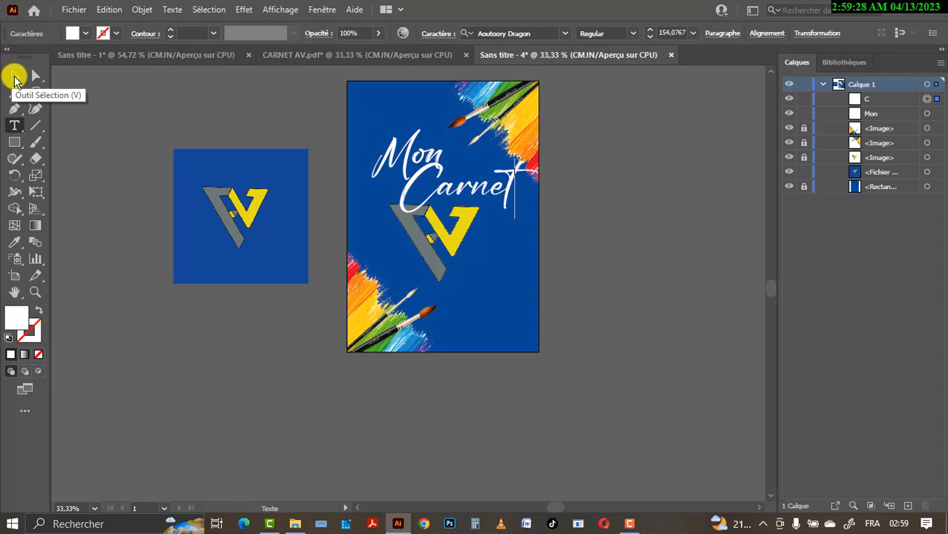
left_click(15, 77)
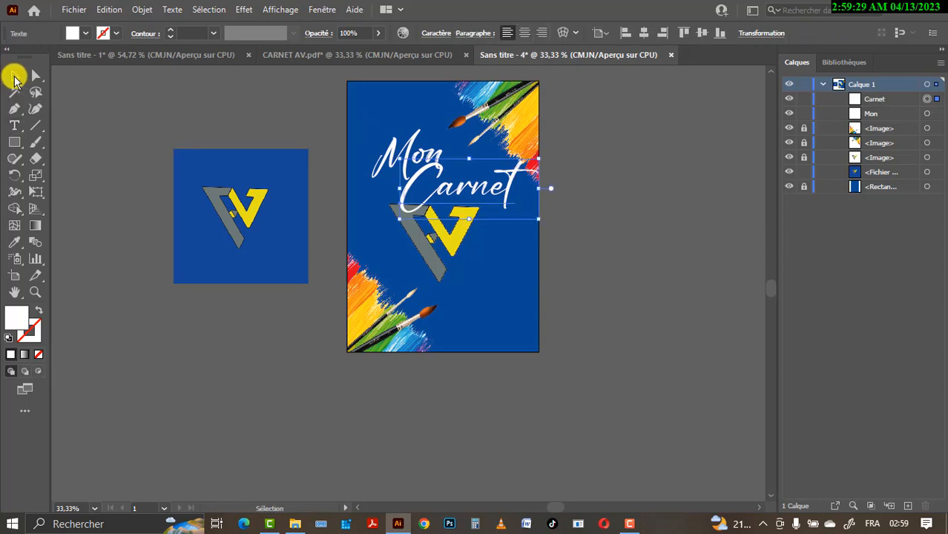
Check the title colours in the CARNET AV.pdf document, then fill "Carnet" with the yellow sampled from the logo image beside the page
left_click(403, 55)
left_click(448, 295)
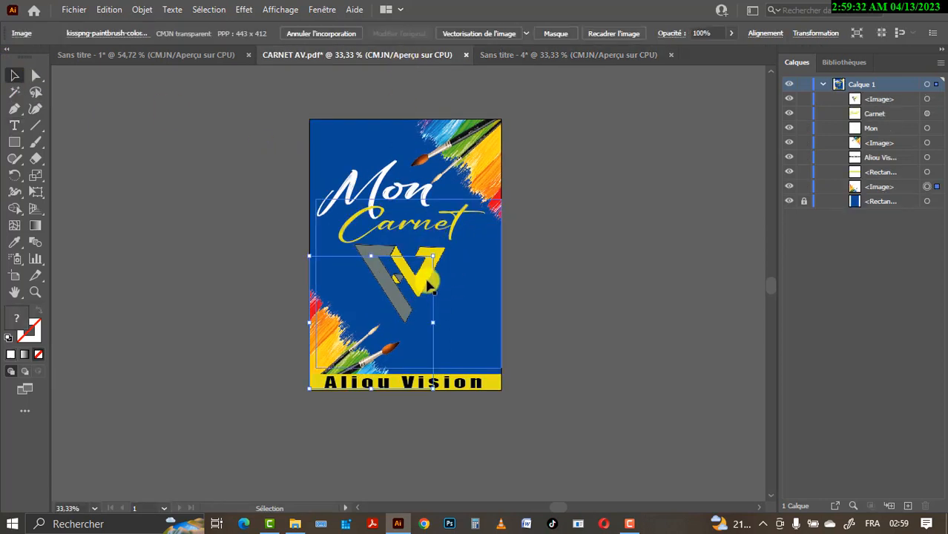
left_click(513, 55)
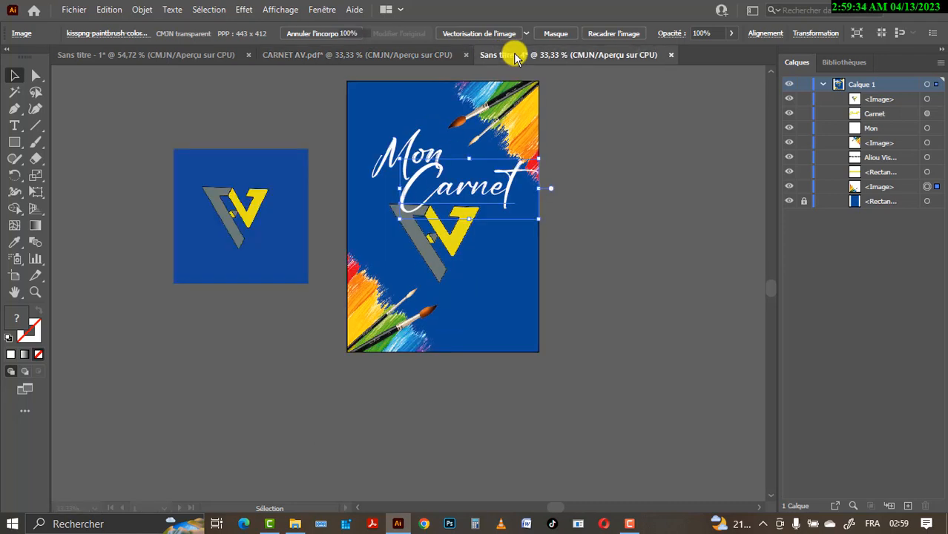
left_click(503, 196)
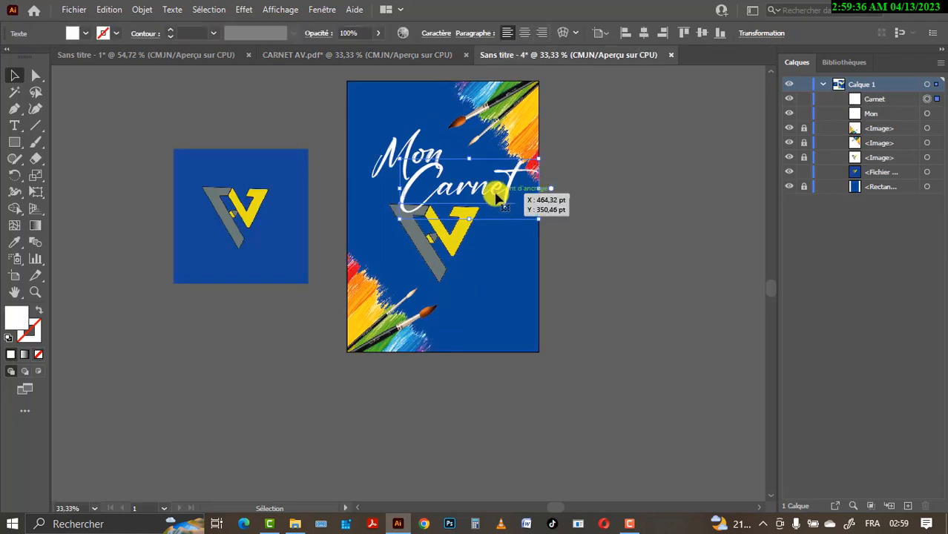
key("i")
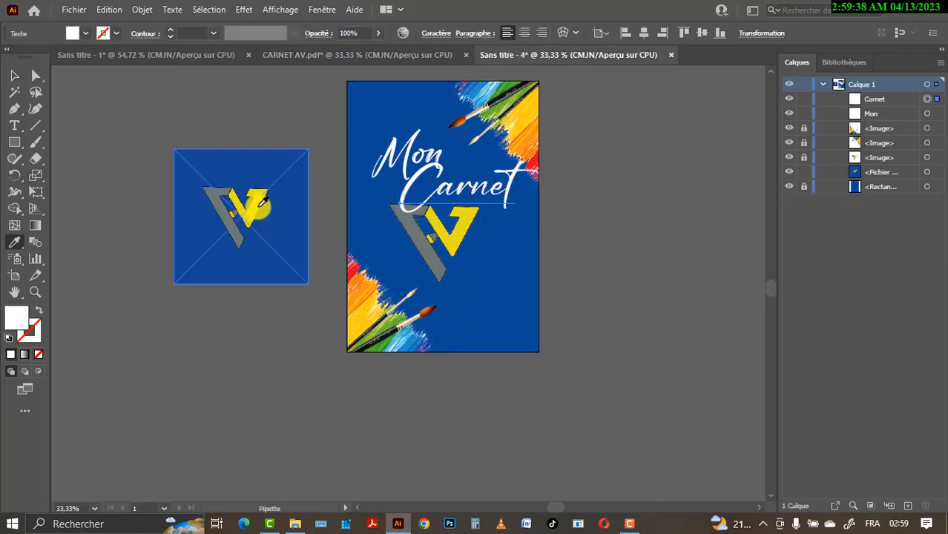
left_click(261, 205)
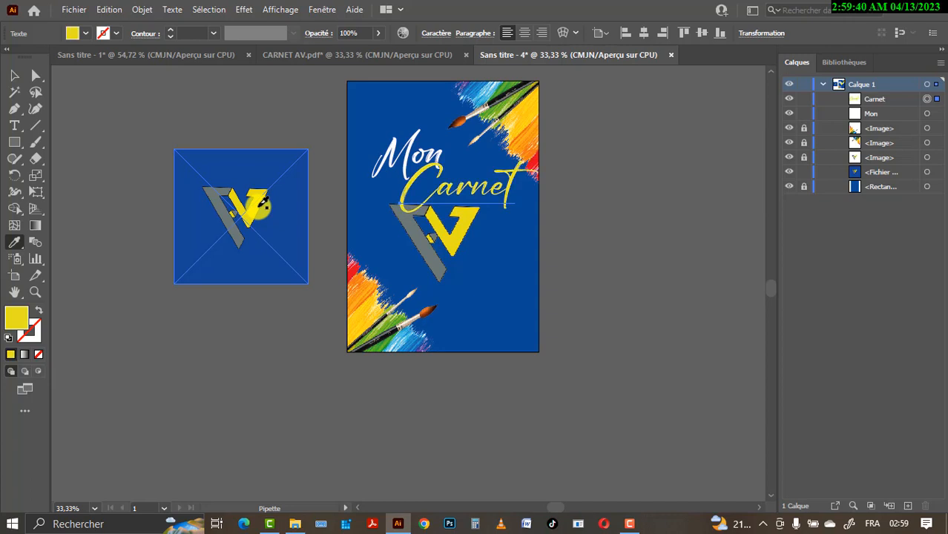
key("v")
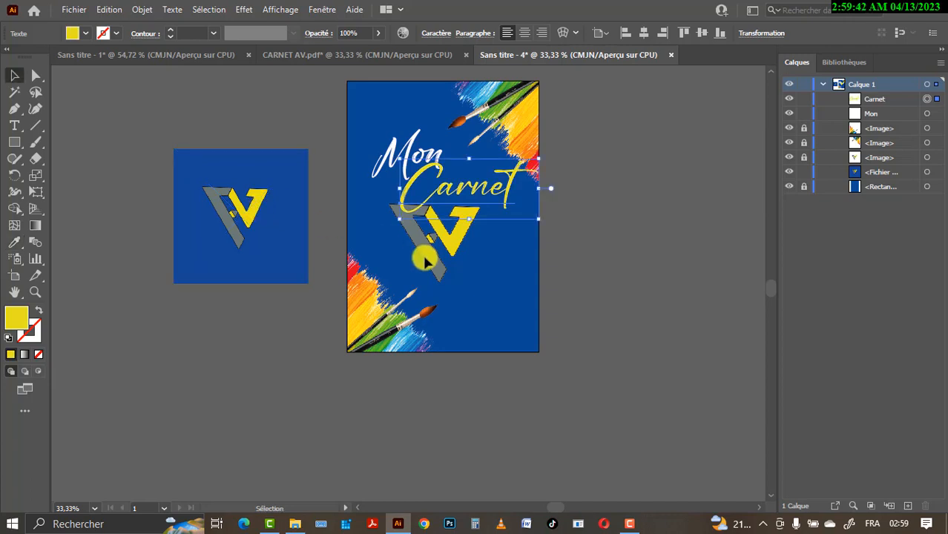
left_click_drag(449, 185, 466, 194)
double_click(466, 195)
double_click(466, 195)
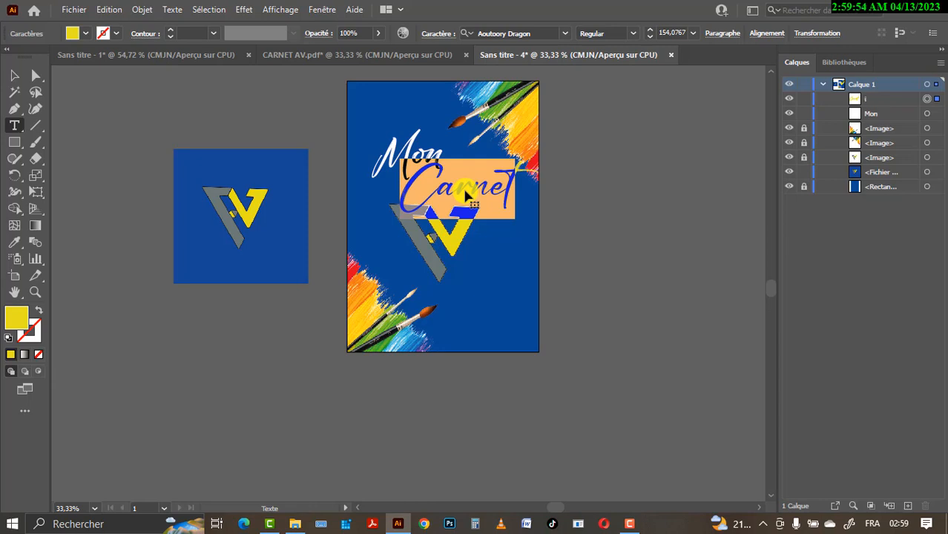
type("i")
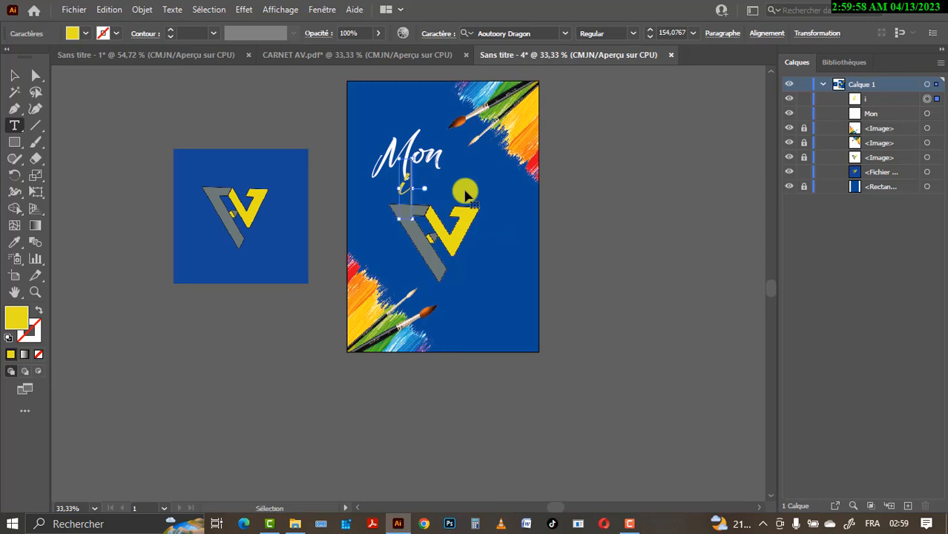
key("ctrl+z")
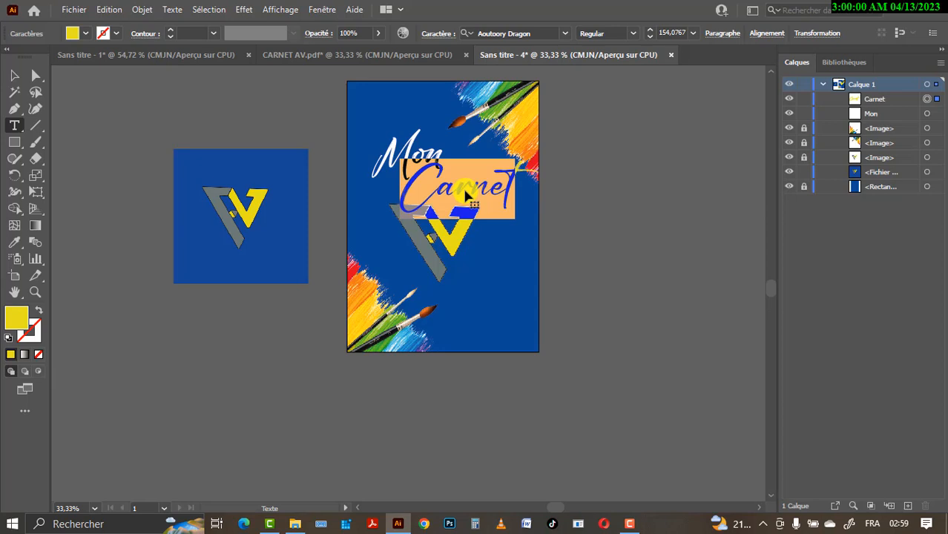
left_click(15, 75)
Move the "Carnet" text down and left beneath "Mon" and resample its fill from the yellow of the logo beside the page
left_click_drag(445, 188, 420, 208)
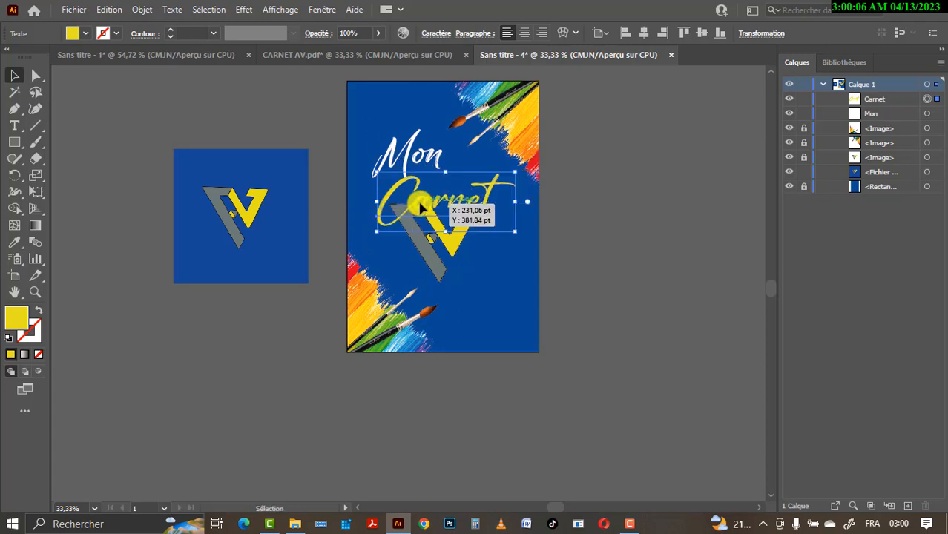
key("i")
left_click(247, 247)
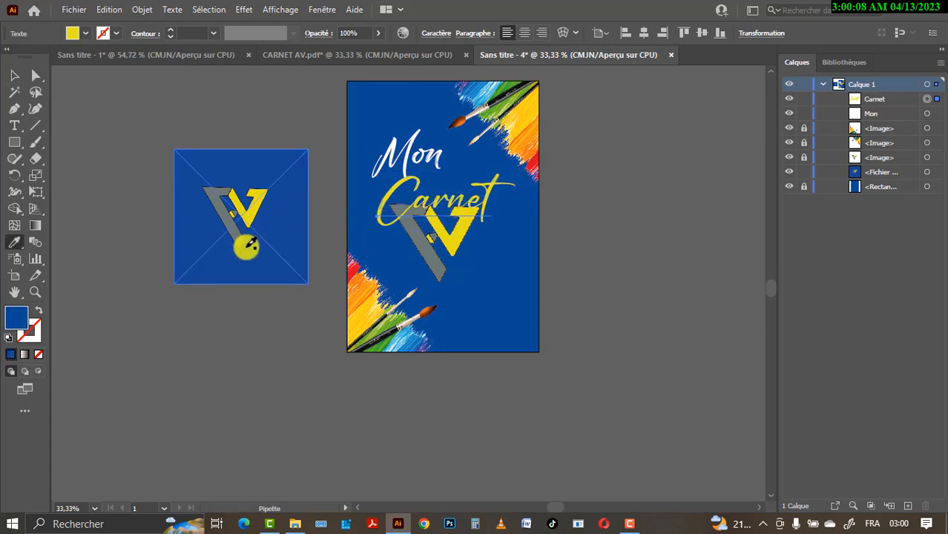
left_click(244, 223)
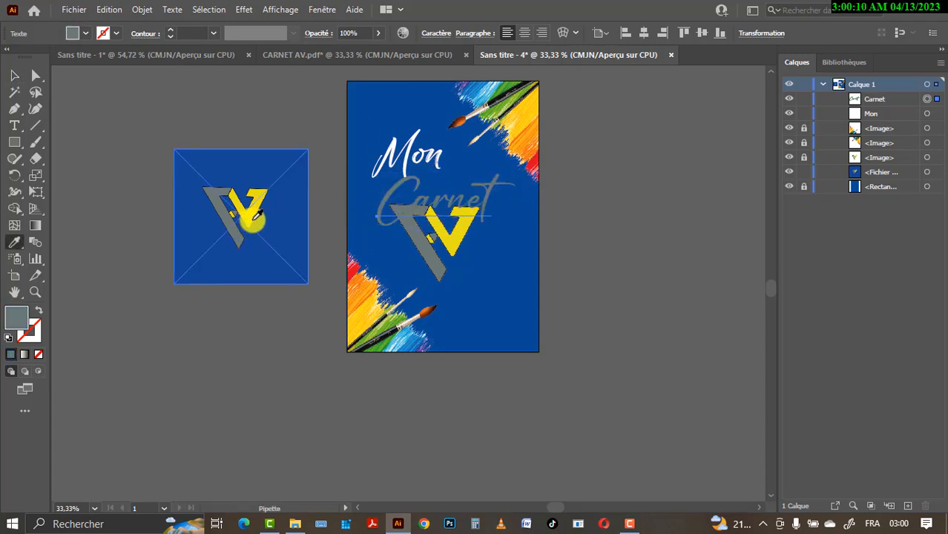
left_click(253, 216)
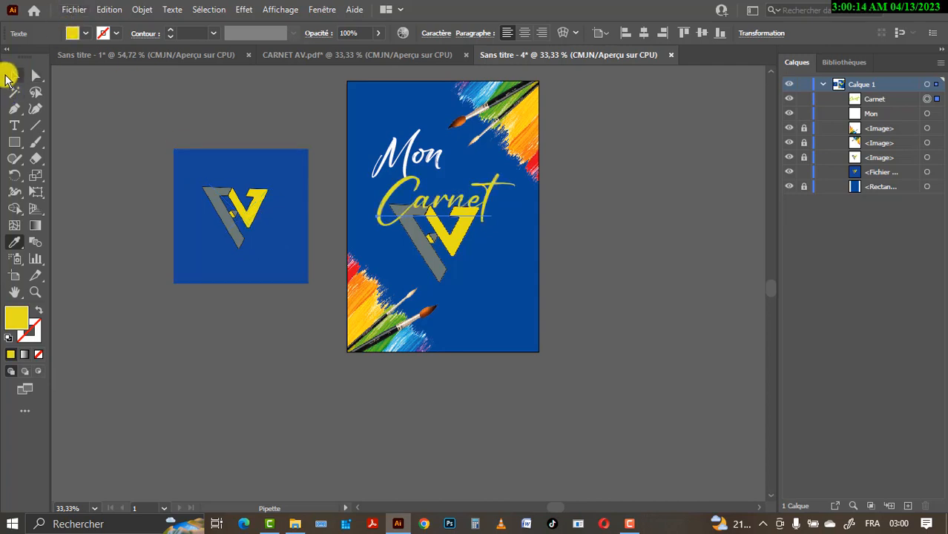
left_click(13, 75)
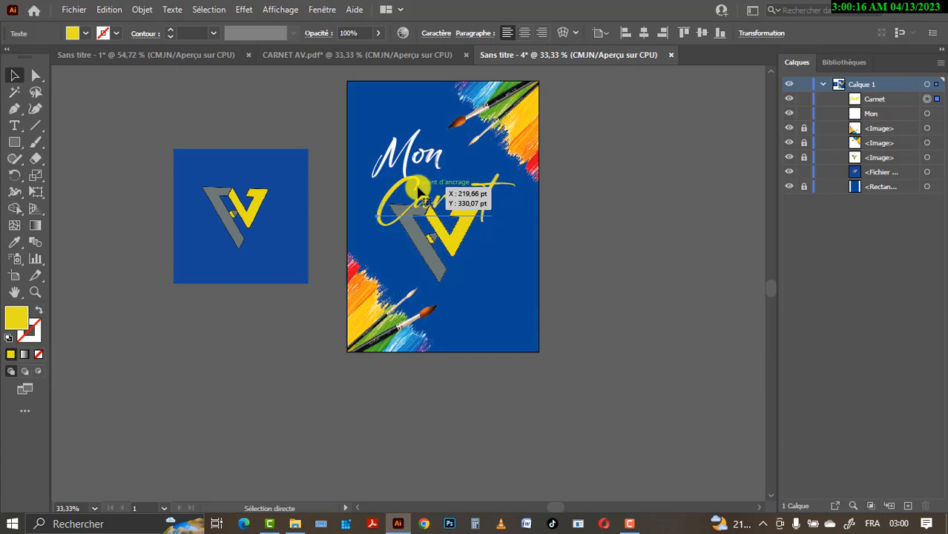
Compare the title layout with CARNET AV.pdf and move "Carnet" up and left so its C overlaps the base of "Mon"
key("ctrl+plus")
key("ctrl+plus")
key("ctrl+plus")
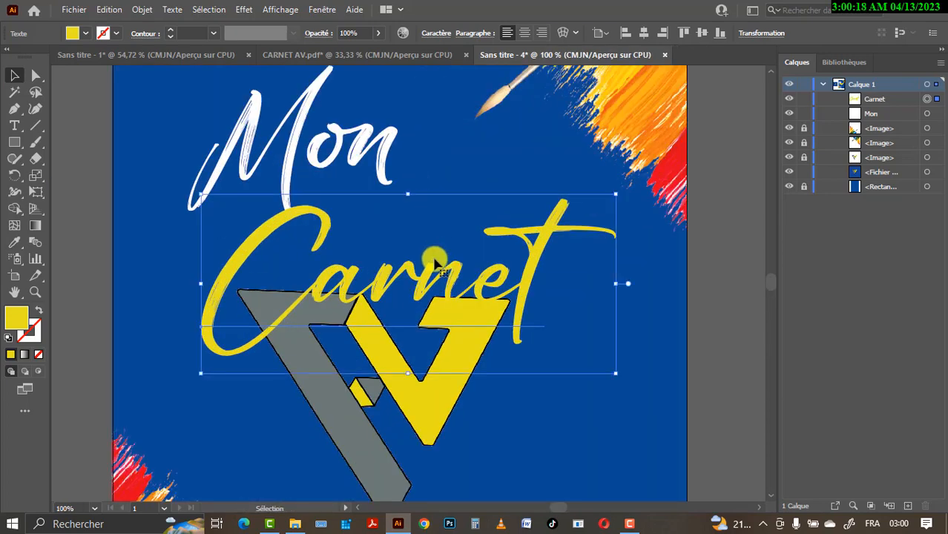
left_click(369, 57)
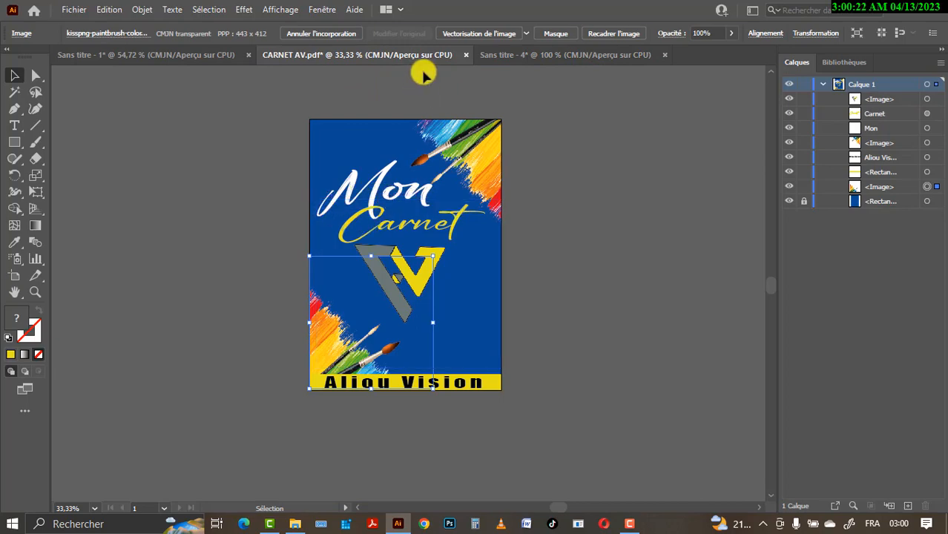
left_click(519, 55)
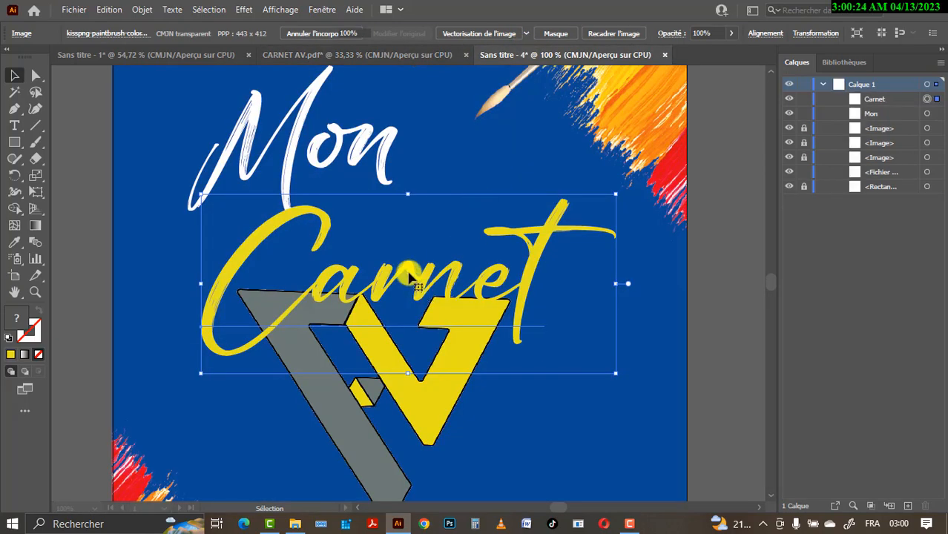
left_click_drag(408, 273, 383, 235)
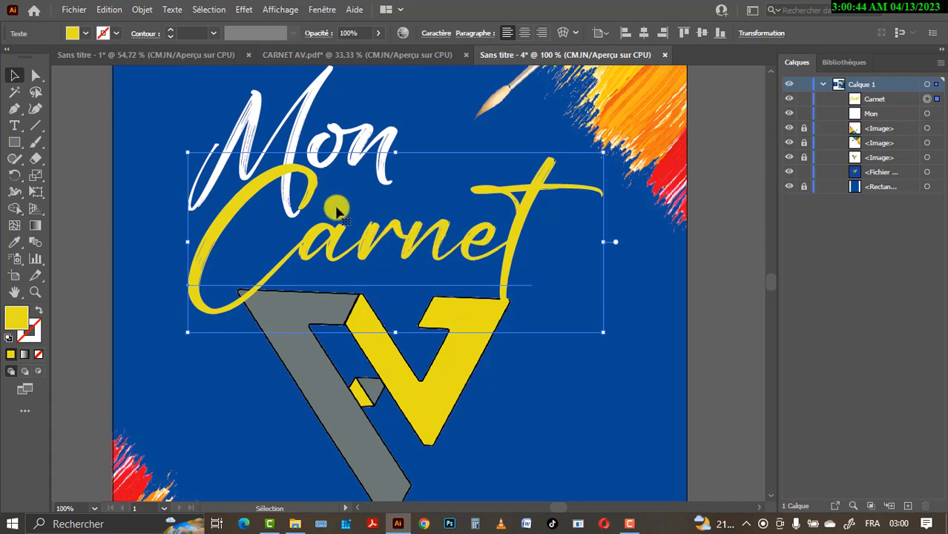
left_click(359, 107)
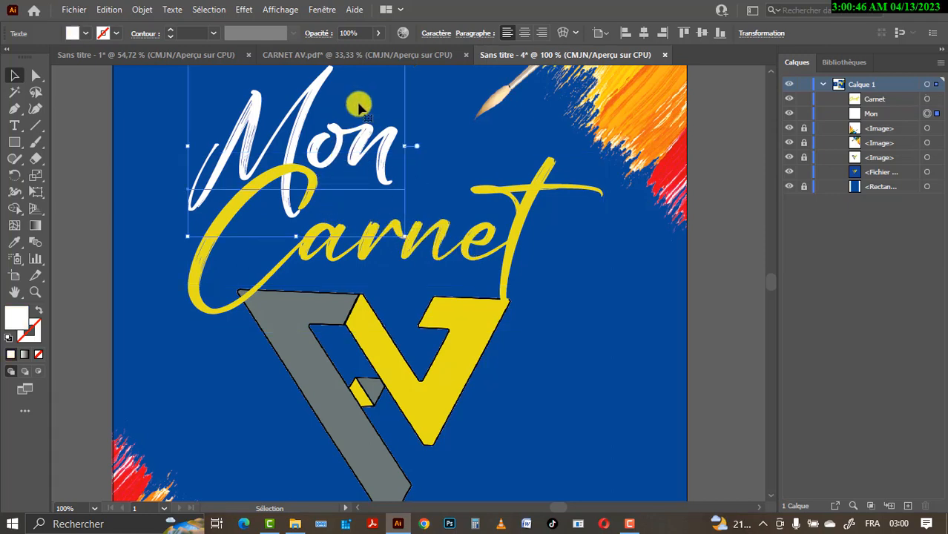
Shift the "Mon" text slightly right and up relative to "Carnet" and check the title on the whole page
left_click_drag(359, 109, 364, 108)
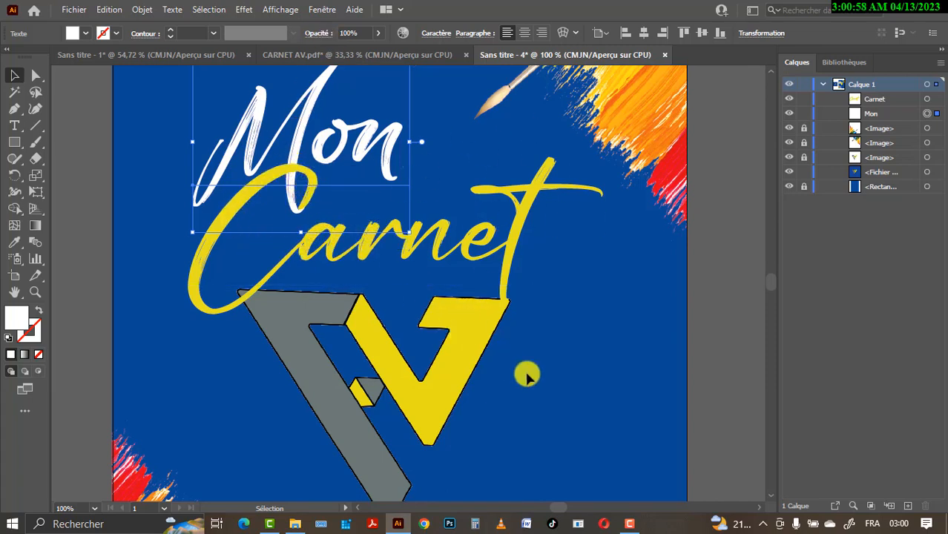
key("ctrl+minus")
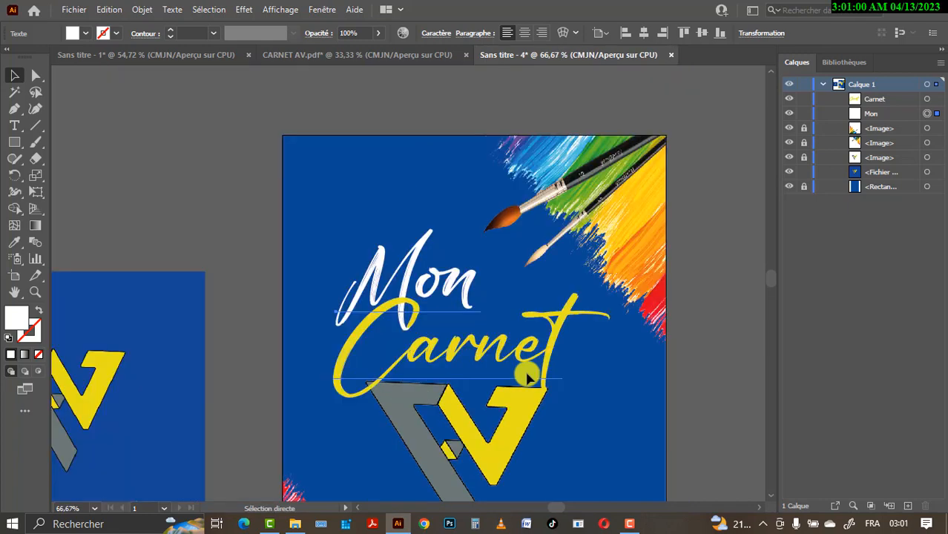
key("ctrl+plus")
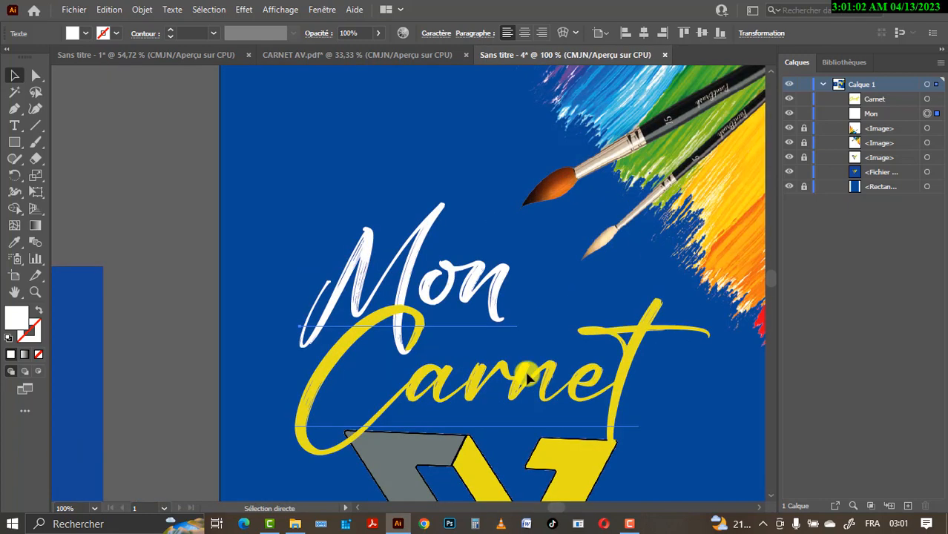
key("ctrl+minus")
key("ctrl+minus")
key("ctrl+minus")
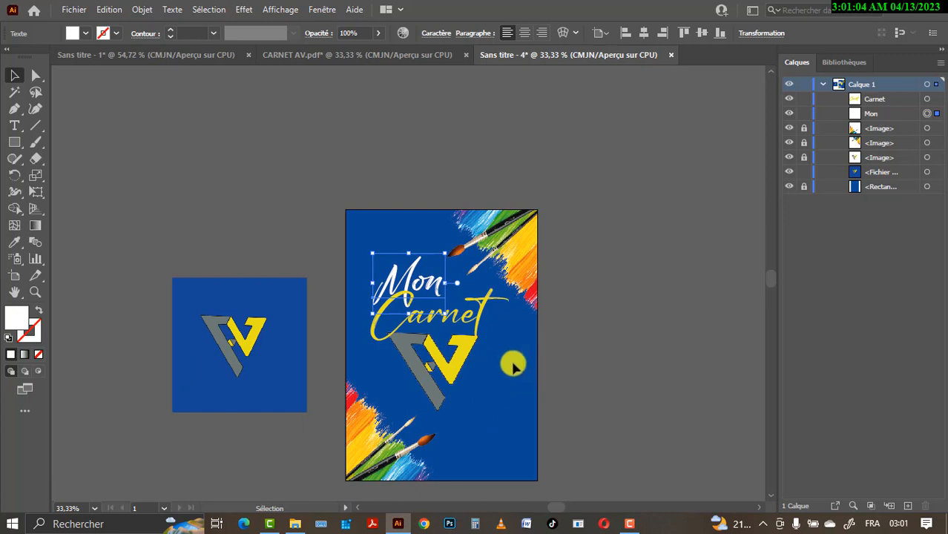
Move "Mon" and "Carnet" up together and enlarge both proportionally to about 174.6 pt
left_click(454, 302, "shift")
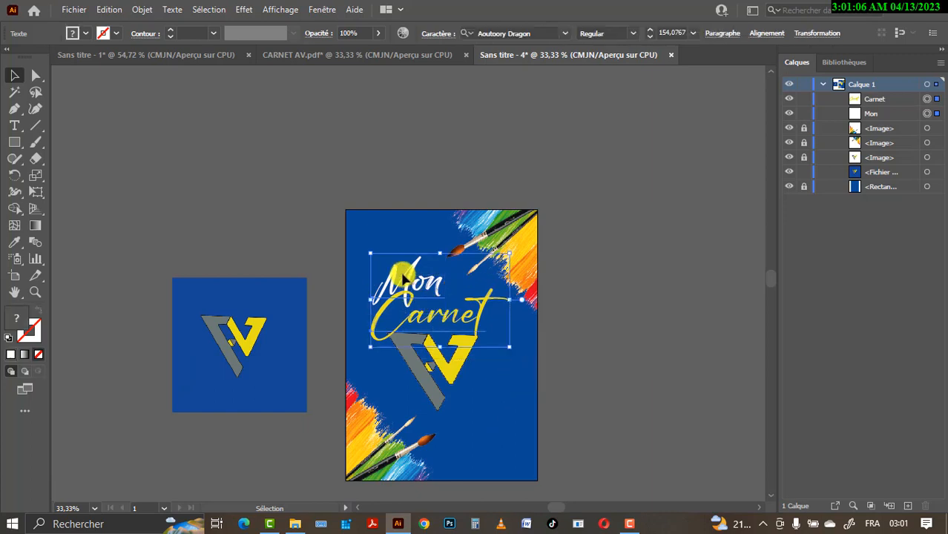
left_click_drag(427, 299, 426, 292)
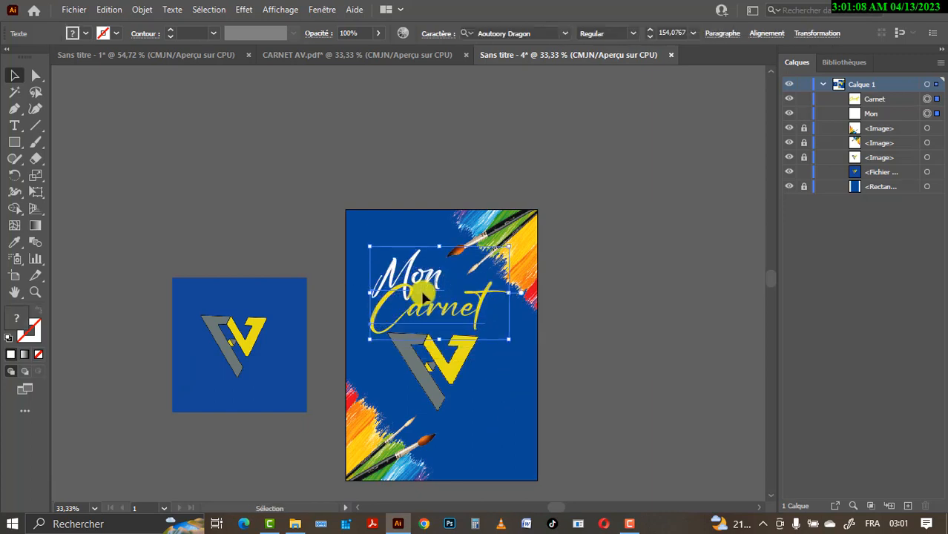
left_click_drag(509, 340, 524, 354)
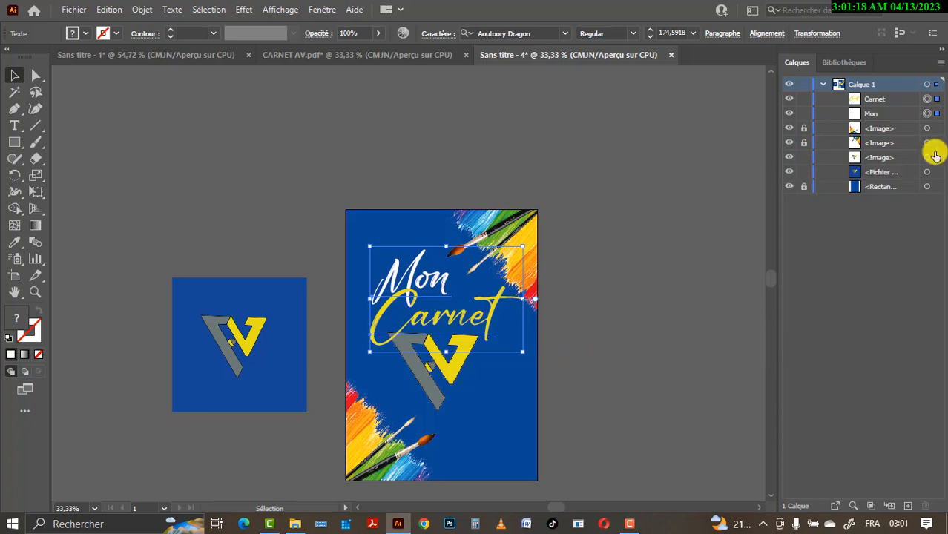
Move the unlocked logo image down and slightly right, clear of the "Carnet" text, and lock it
left_click_drag(469, 377, 473, 395)
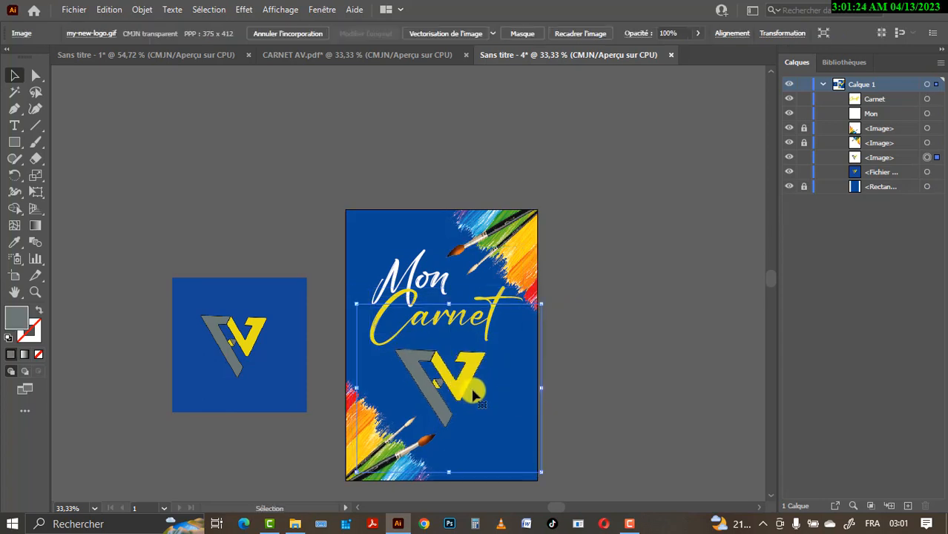
left_click(617, 413)
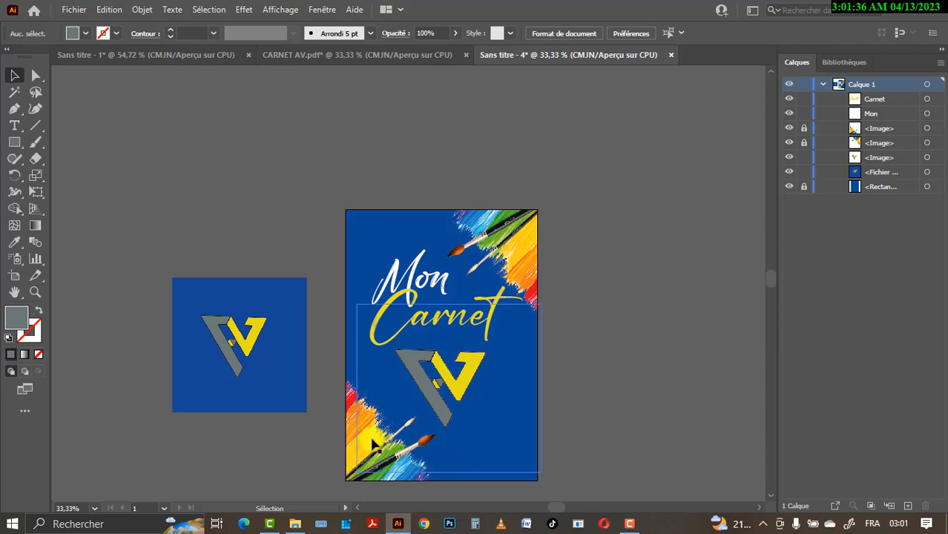
left_click(806, 186)
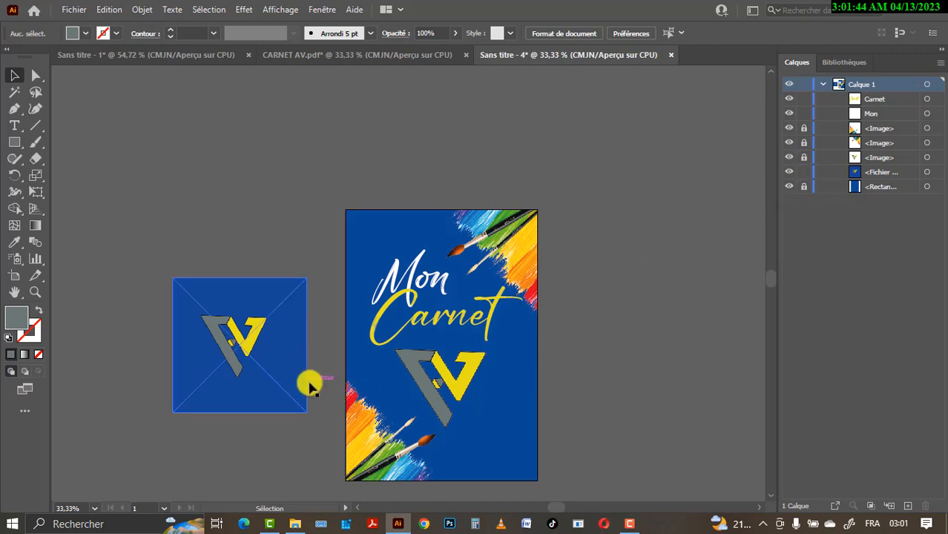
Move the linked logo image beside the page farther away and delete it
left_click_drag(283, 371, 211, 299)
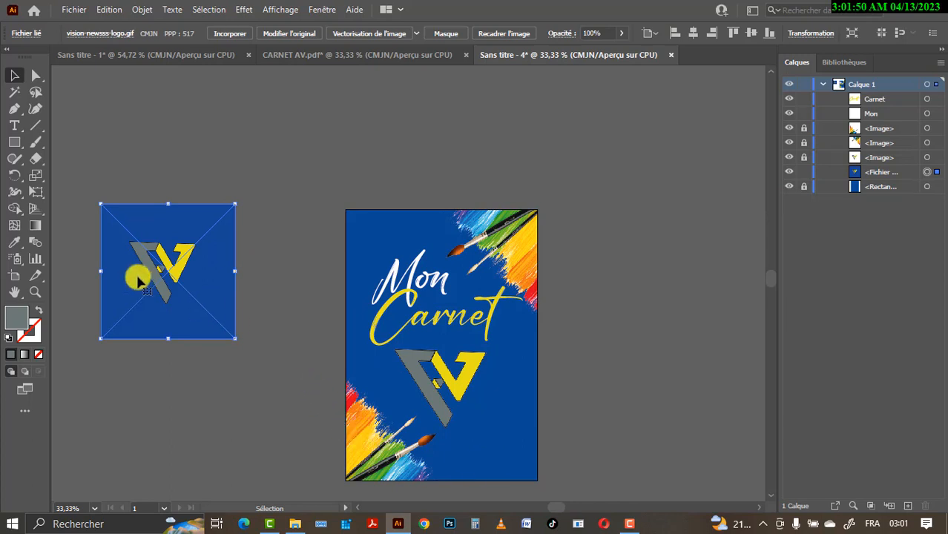
key("Delete")
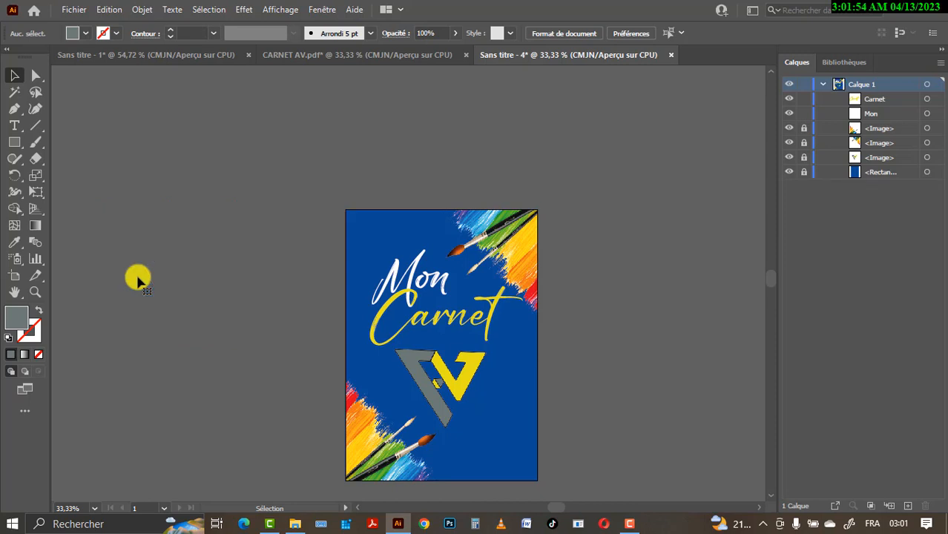
Draw a thin rectangle across the full width of the page along its bottom edge
key("m")
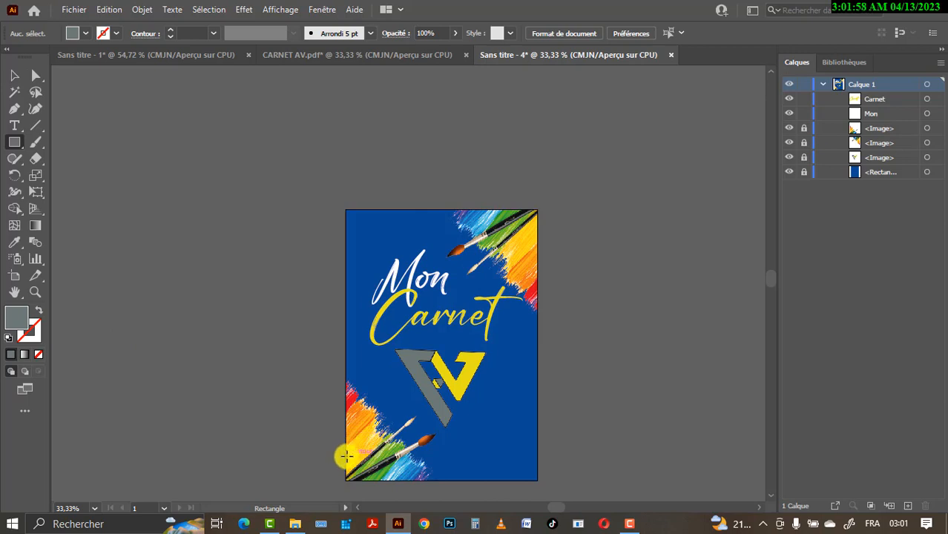
left_click_drag(346, 456, 538, 479)
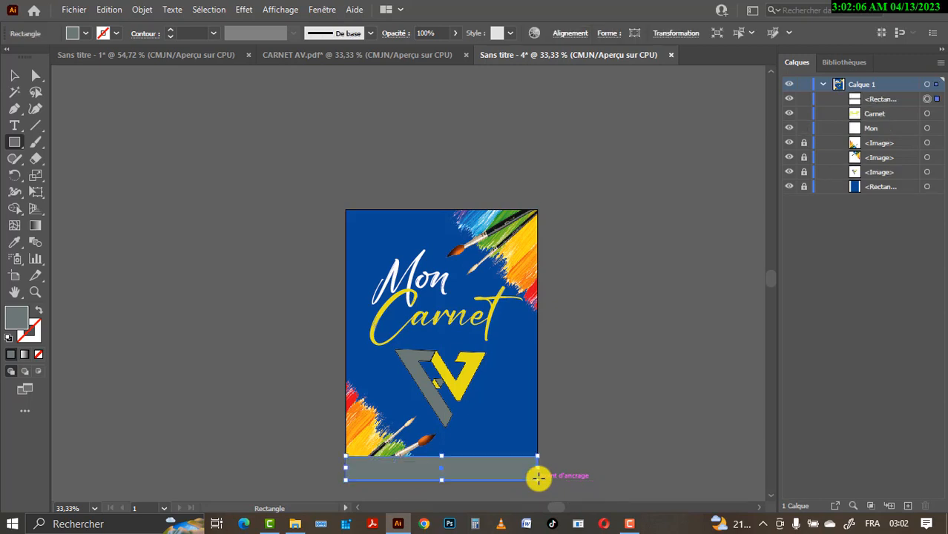
key("v")
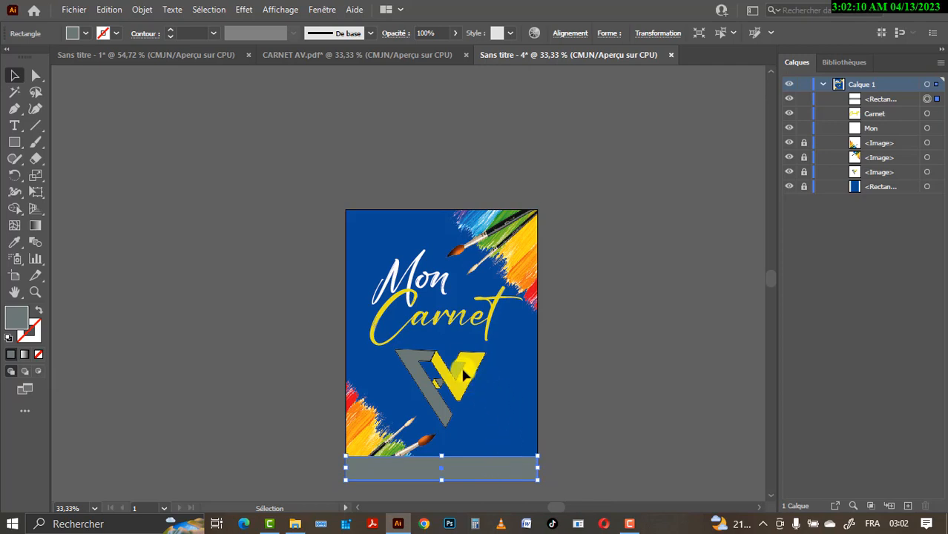
Try to fill the bottom rectangle with the yellow sampled from the logo, unlocking the logo image
key("i")
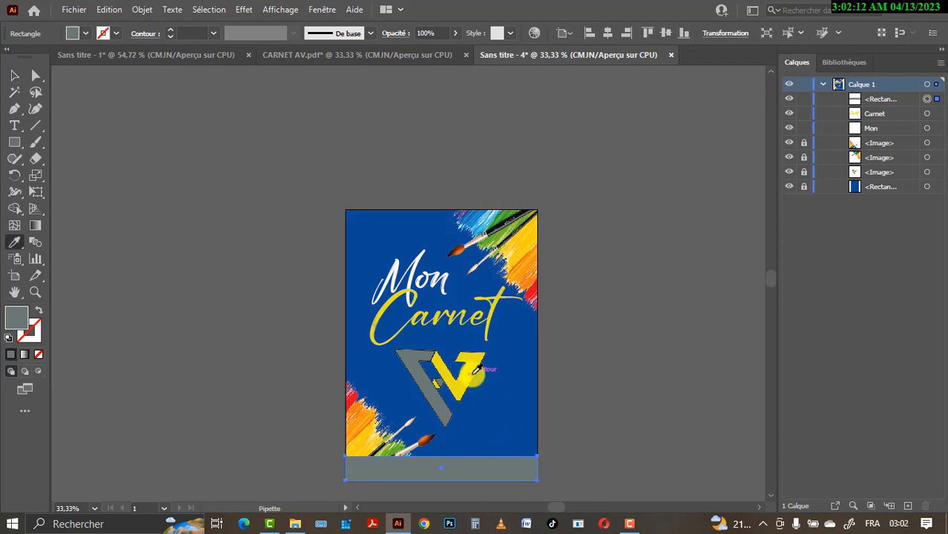
left_click(476, 369)
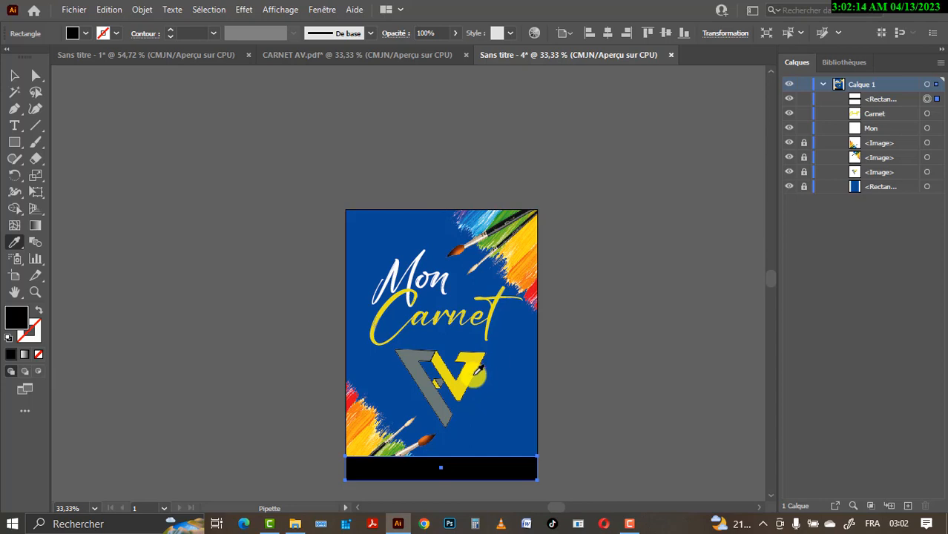
left_click(468, 370)
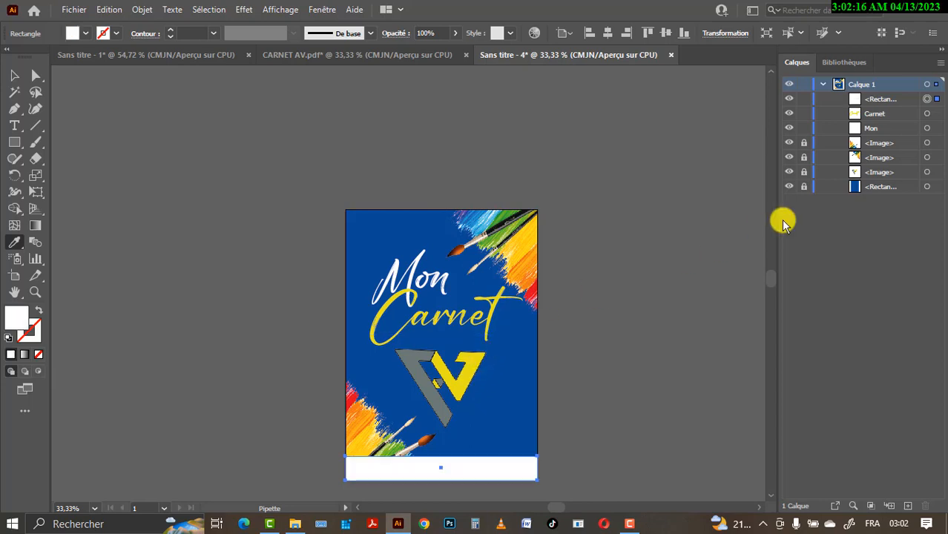
left_click(804, 172)
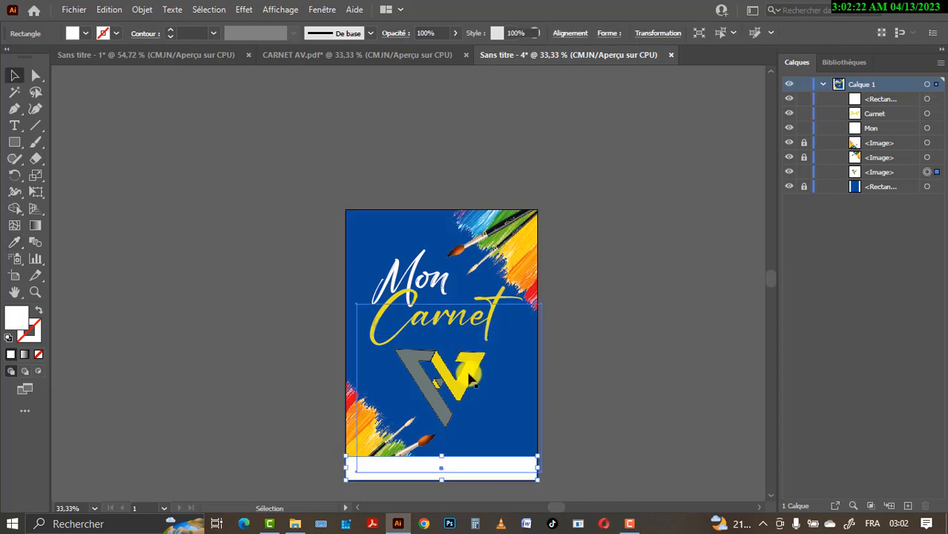
key("v")
left_click(469, 371)
left_click(460, 461)
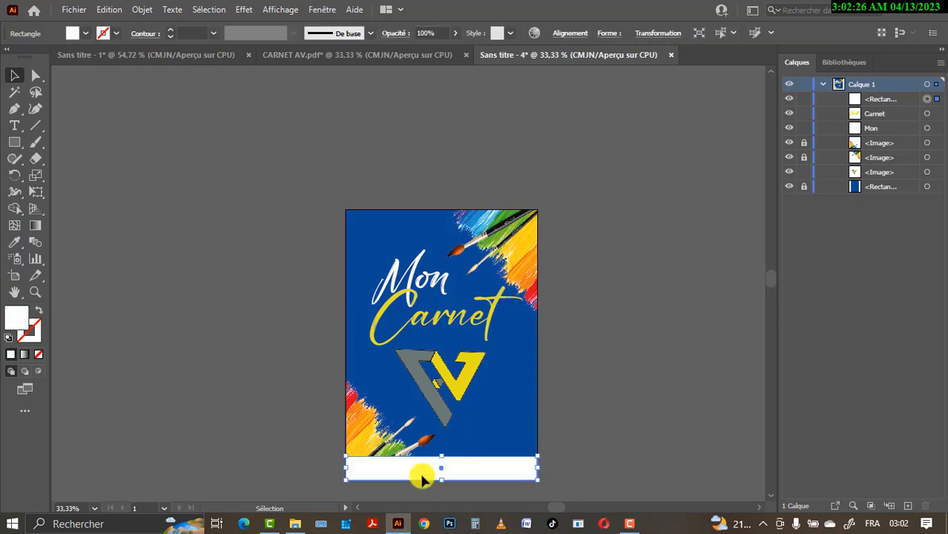
Fill the bottom rectangle with the yellow sampled from the "Carnet" text and lock the rectangle
key("i")
left_click(470, 374)
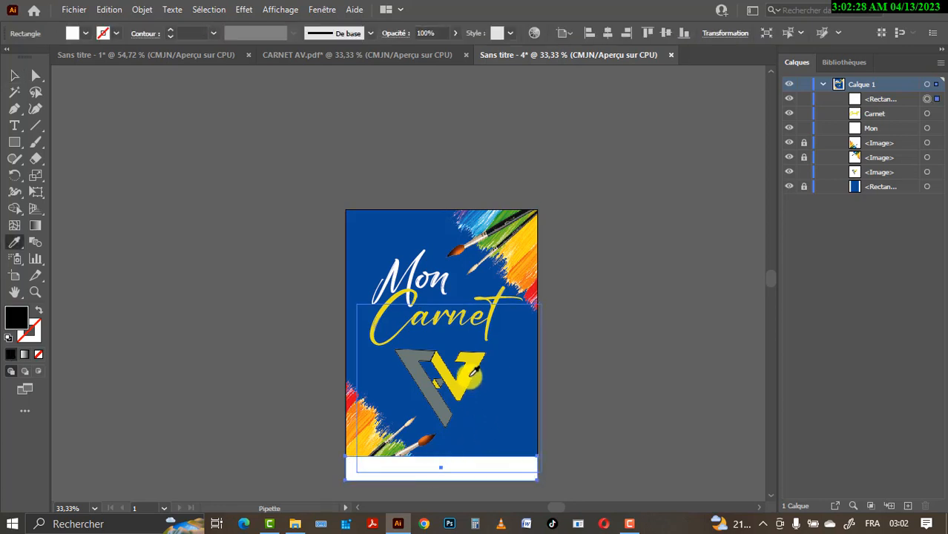
left_click(493, 317)
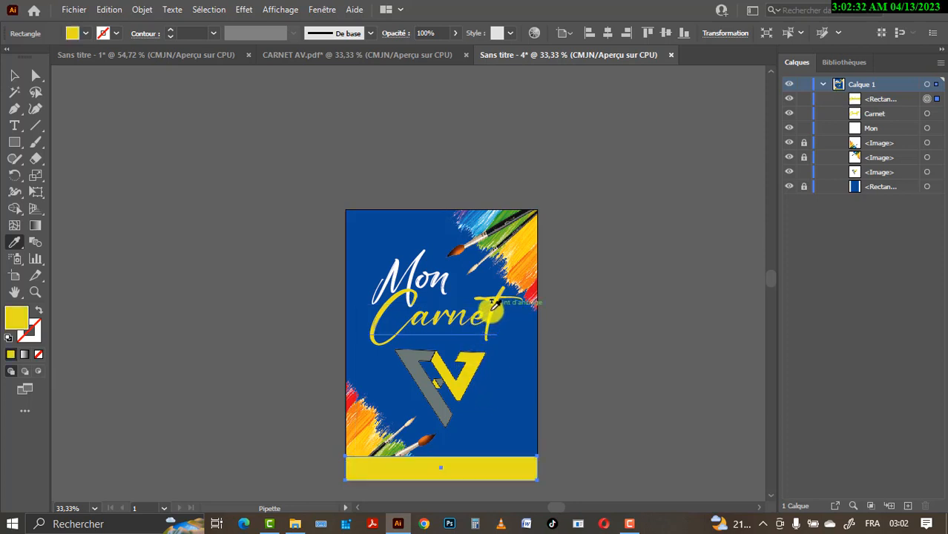
key("v")
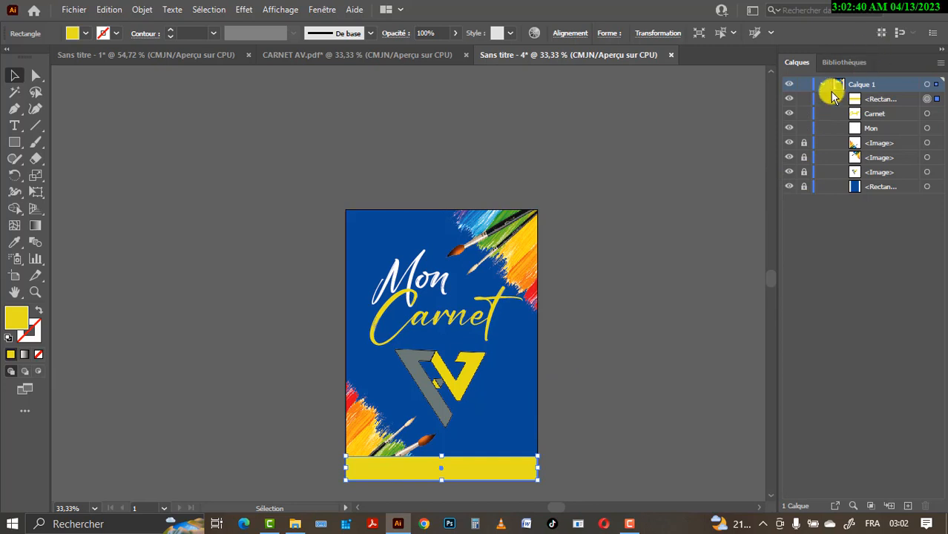
left_click(587, 375)
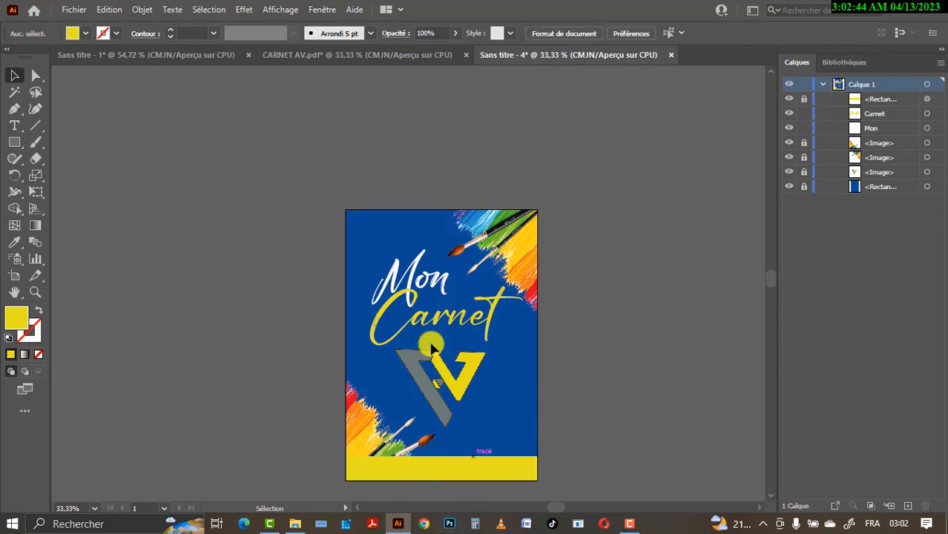
Copy the "Aliou Vision" text from CARNET AV.pdf, paste it into the new cover, and place it on the yellow band
left_click(373, 52)
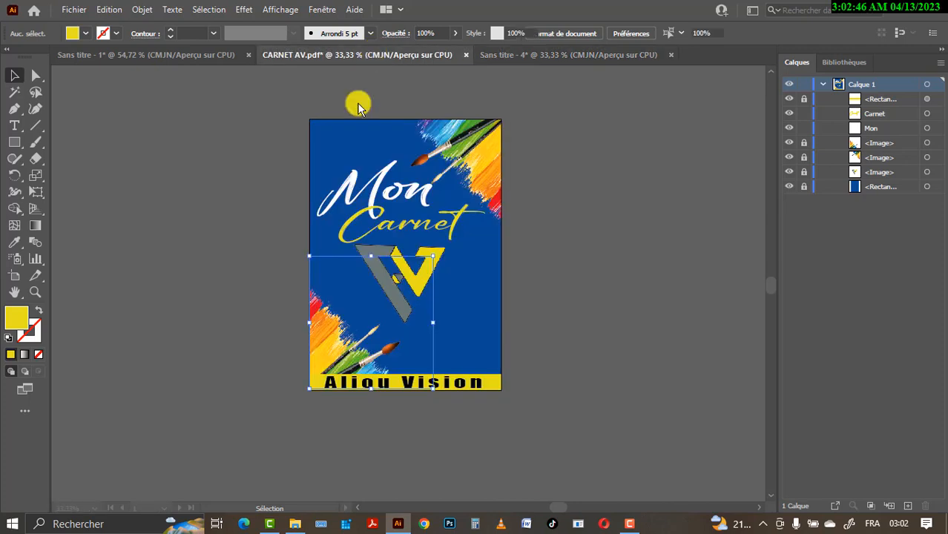
left_click(479, 385)
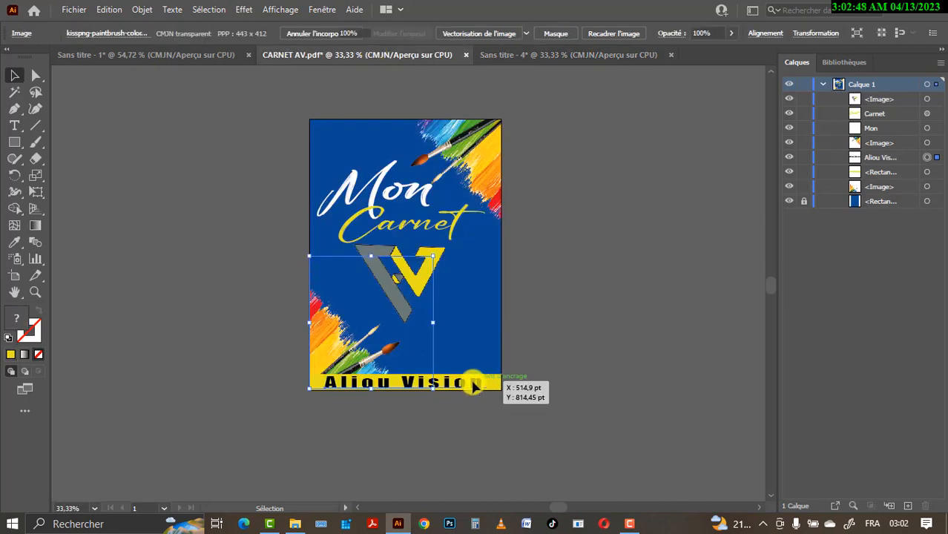
left_click(472, 386)
key("a")
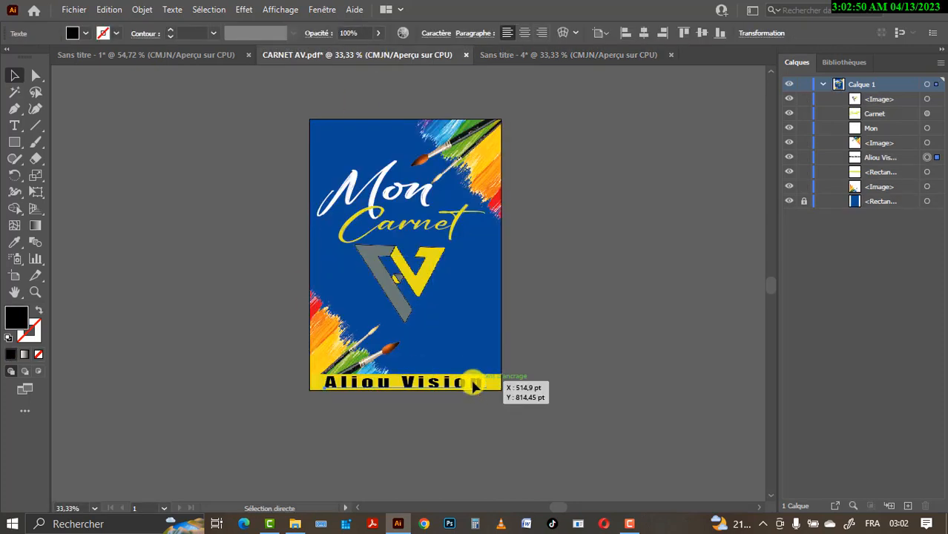
left_click(508, 56)
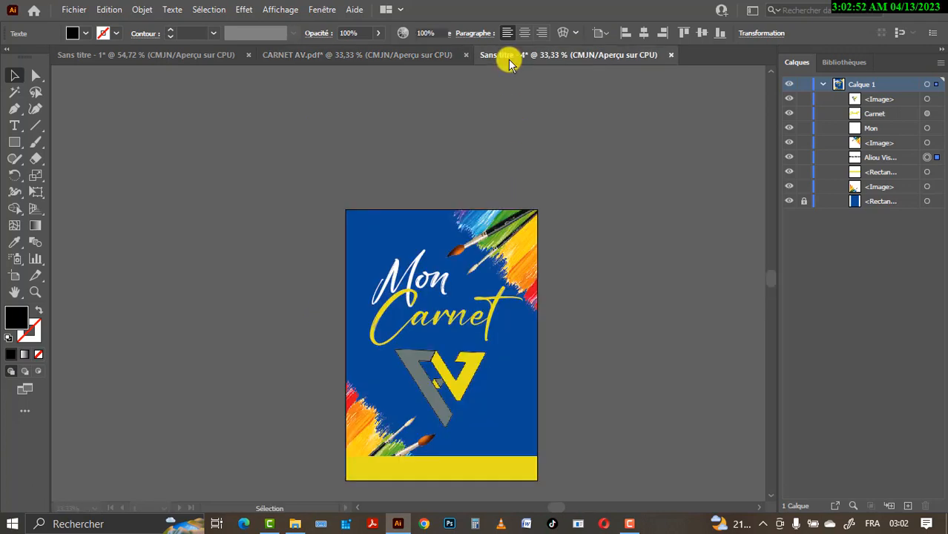
key("ctrl+v")
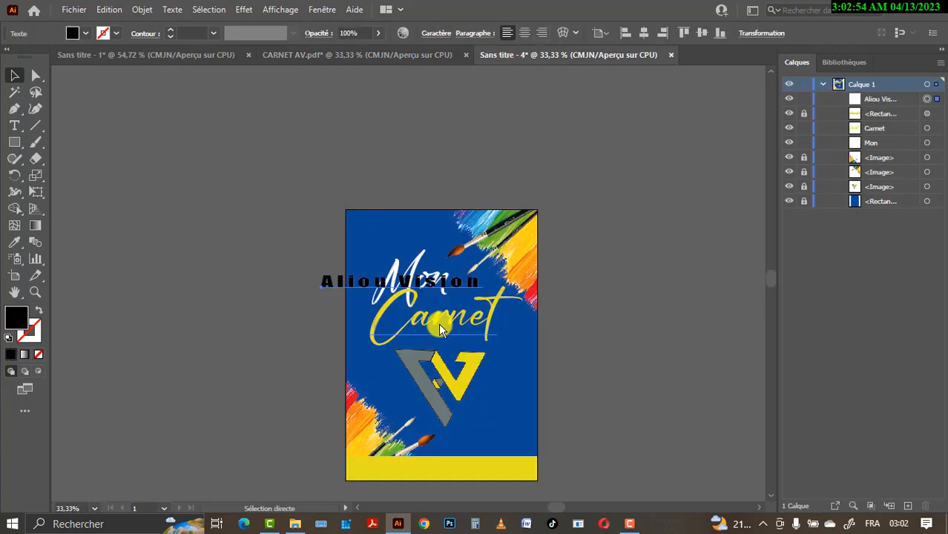
left_click_drag(436, 285, 477, 472)
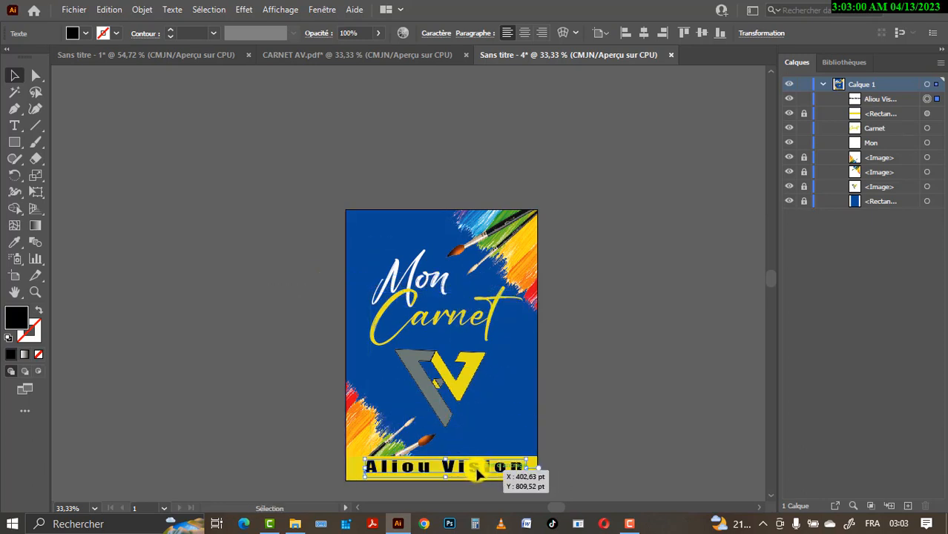
Try to enlarge the "Aliou Vision" text across the yellow band, and undo the resizing
key("ctrl+plus")
key("ctrl+plus")
key("v")
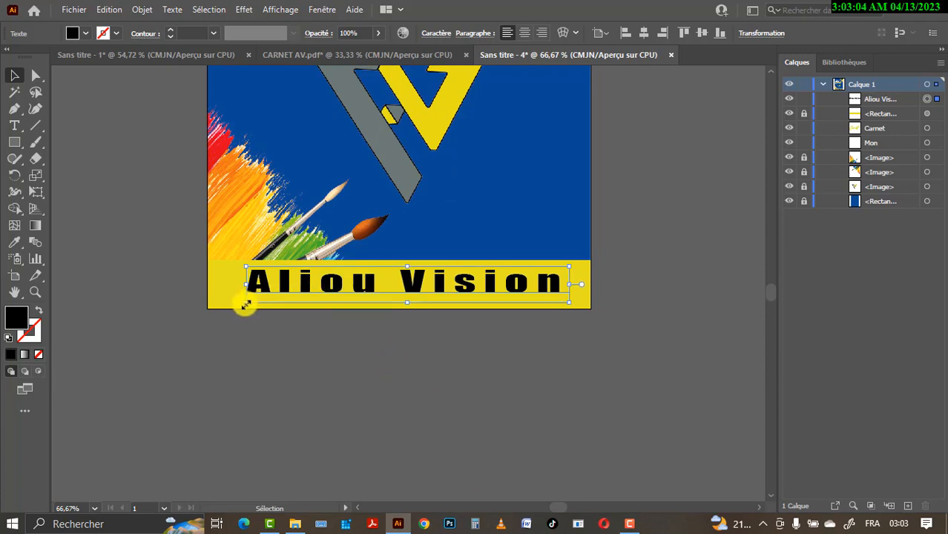
left_click_drag(245, 304, 213, 305)
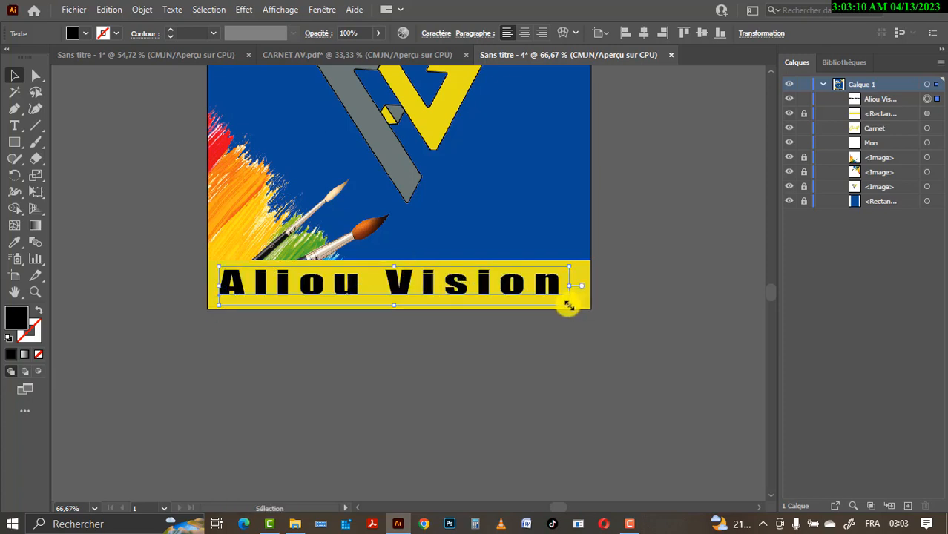
left_click_drag(568, 306, 667, 313)
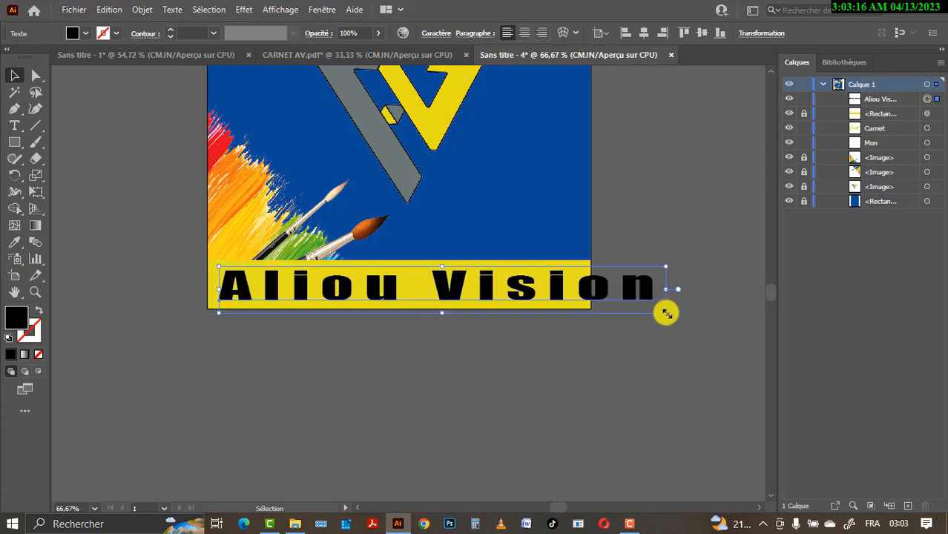
key("ctrl+z")
key("ctrl+z")
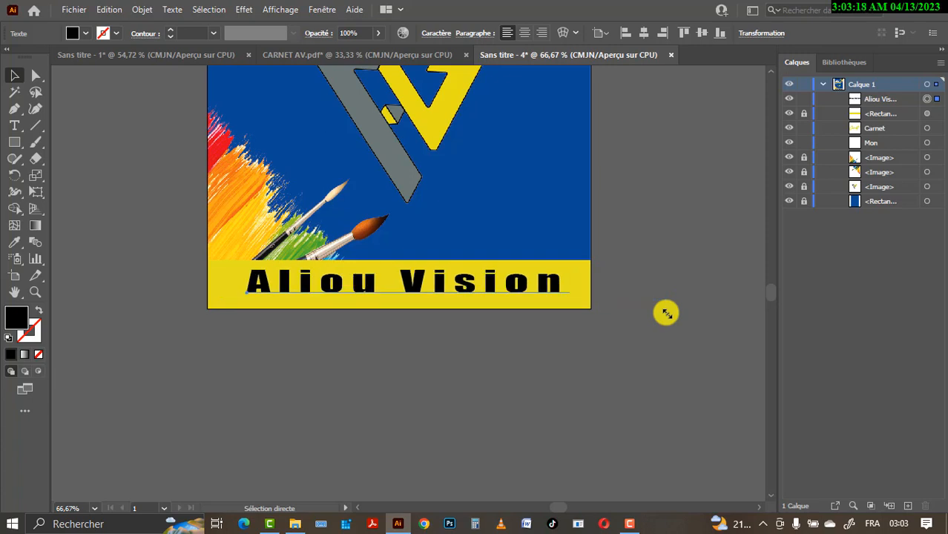
key("ctrl+z")
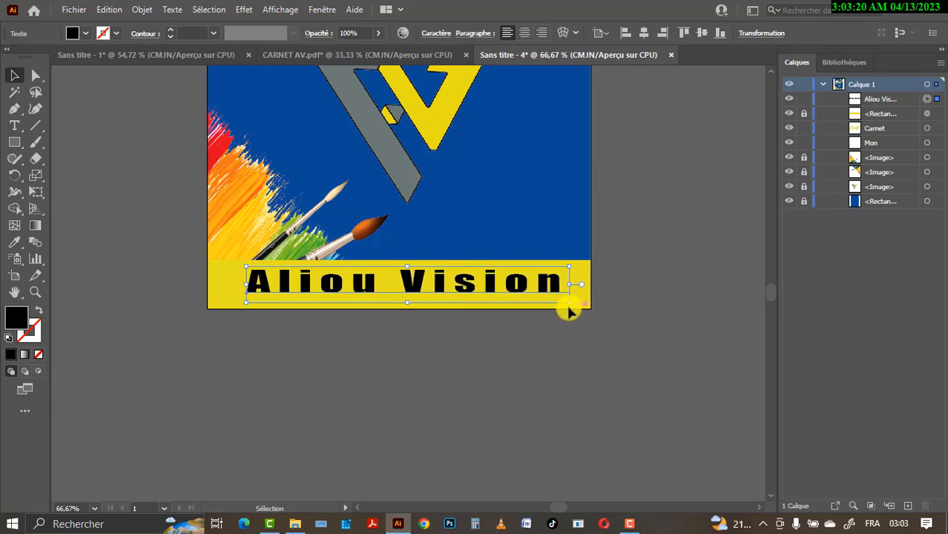
Stretch the "Aliou Vision" text to span the full width of the yellow band and centre it horizontally on the artboard
left_click_drag(570, 307, 599, 310)
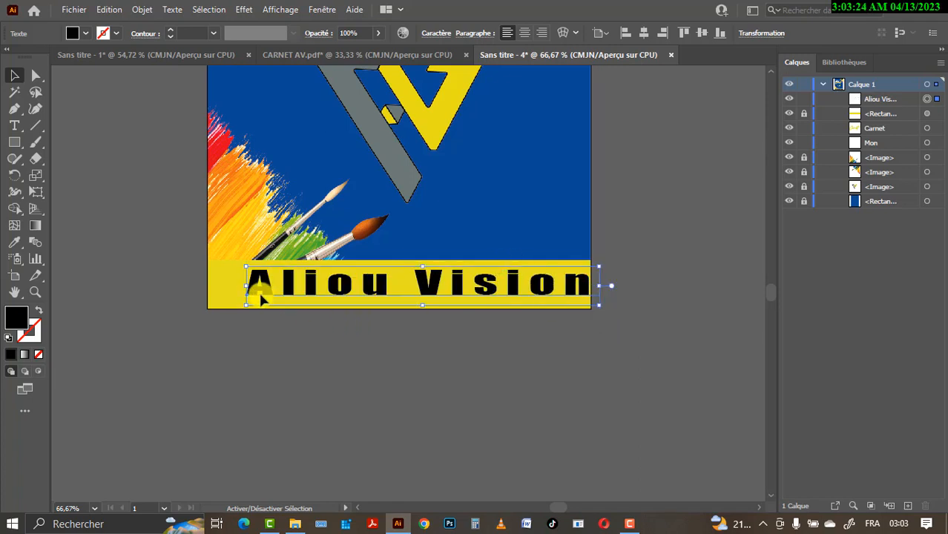
left_click_drag(246, 304, 216, 308)
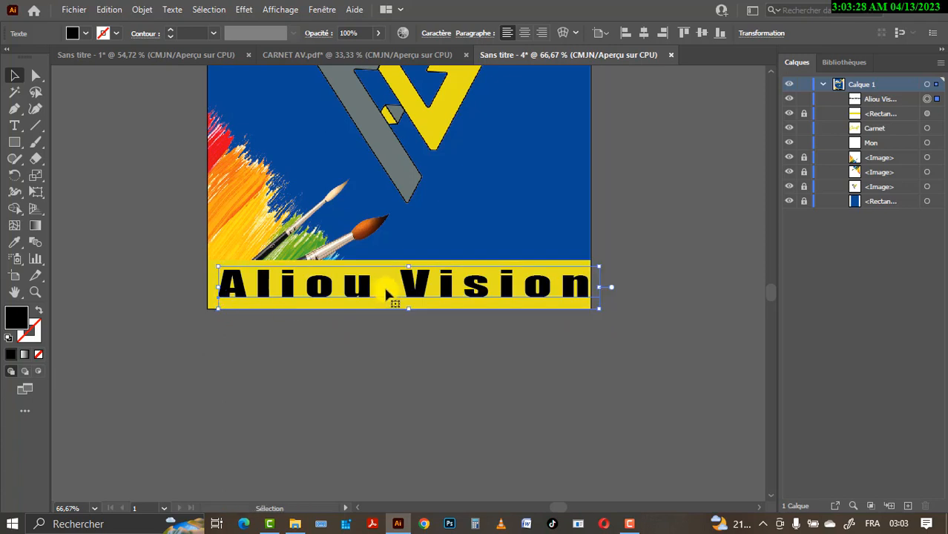
left_click(640, 34)
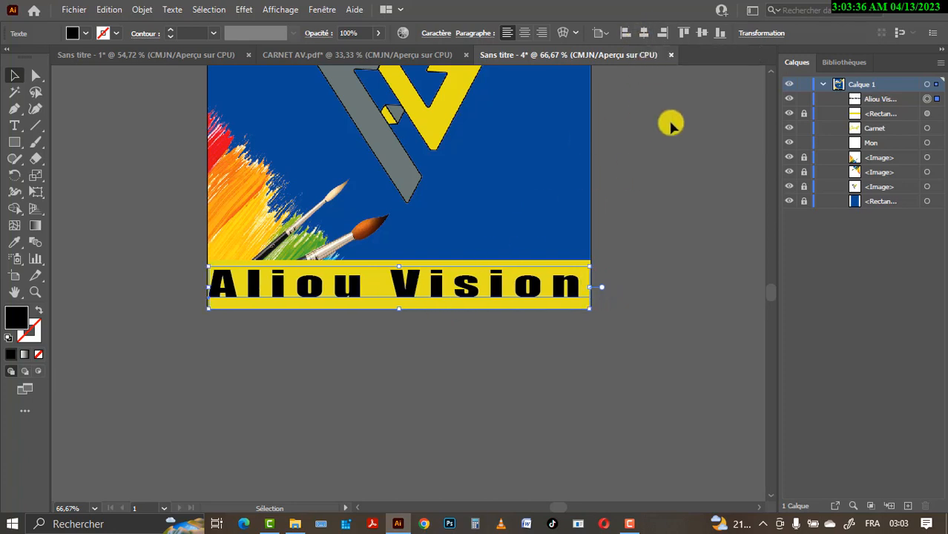
left_click(548, 250)
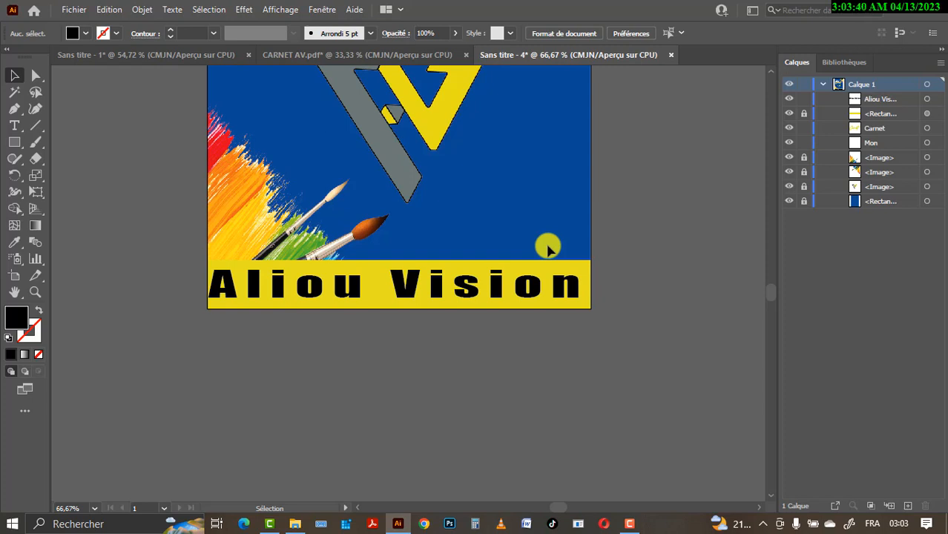
Nudge the "Aliou Vision" text slightly to the right to even out its side margins on the yellow band, and deselect it
left_click(553, 287)
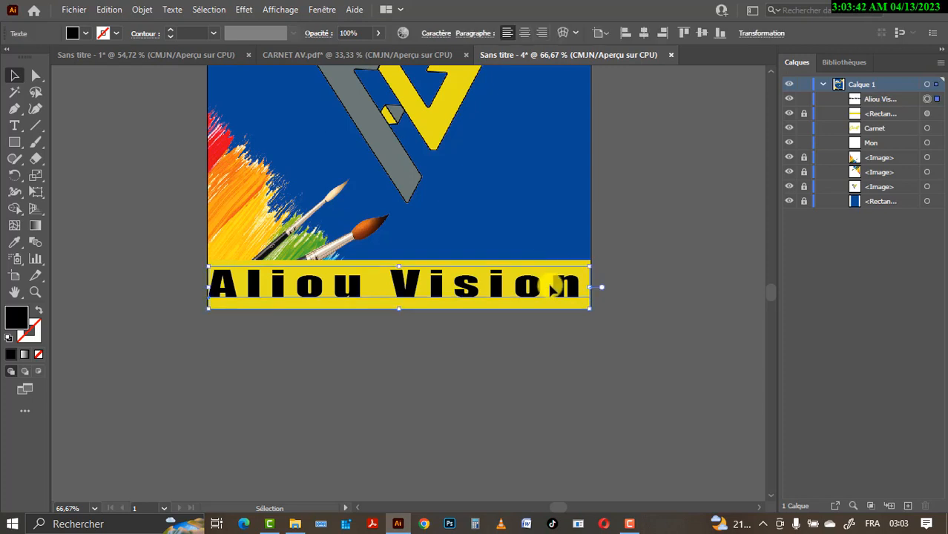
key("Right")
key("Right")
key("Right")
key("Right")
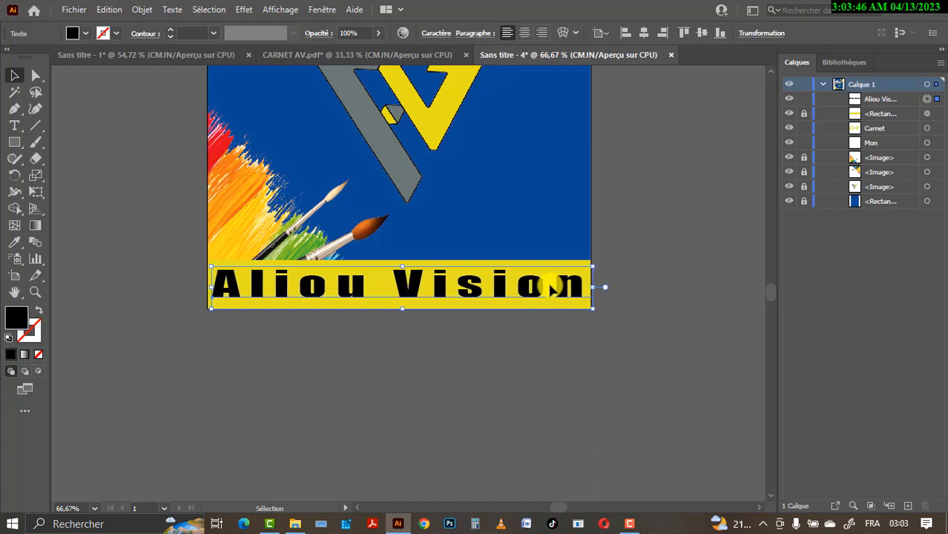
key("ctrl+minus")
key("ctrl+minus")
key("ctrl+minus")
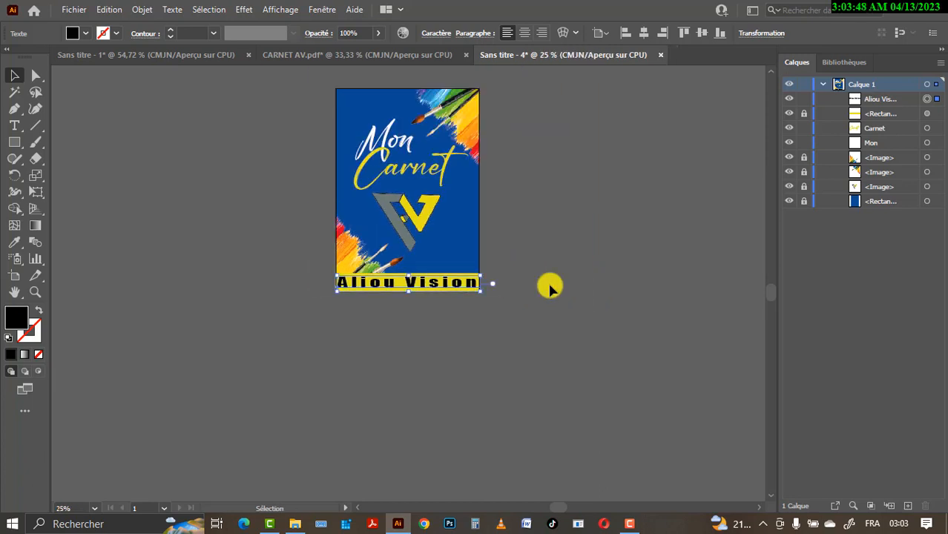
left_click(499, 223)
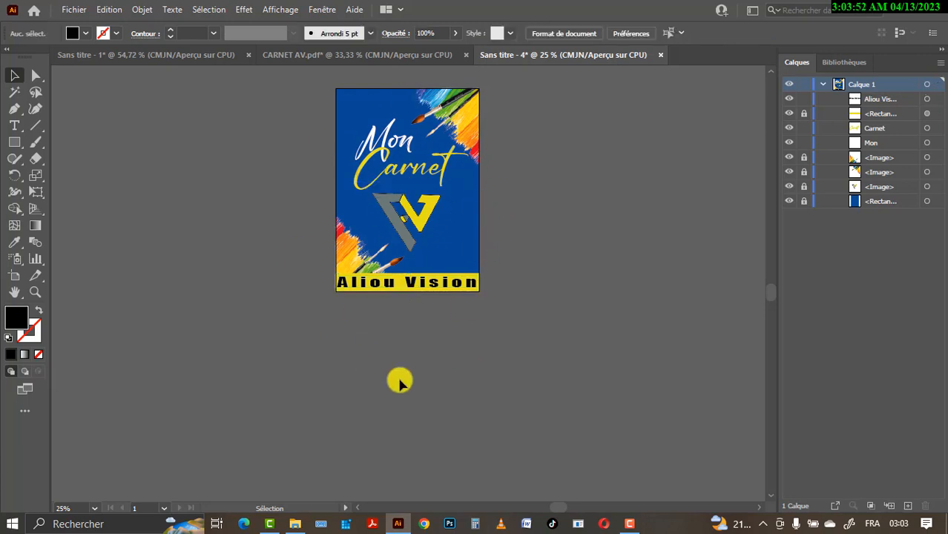